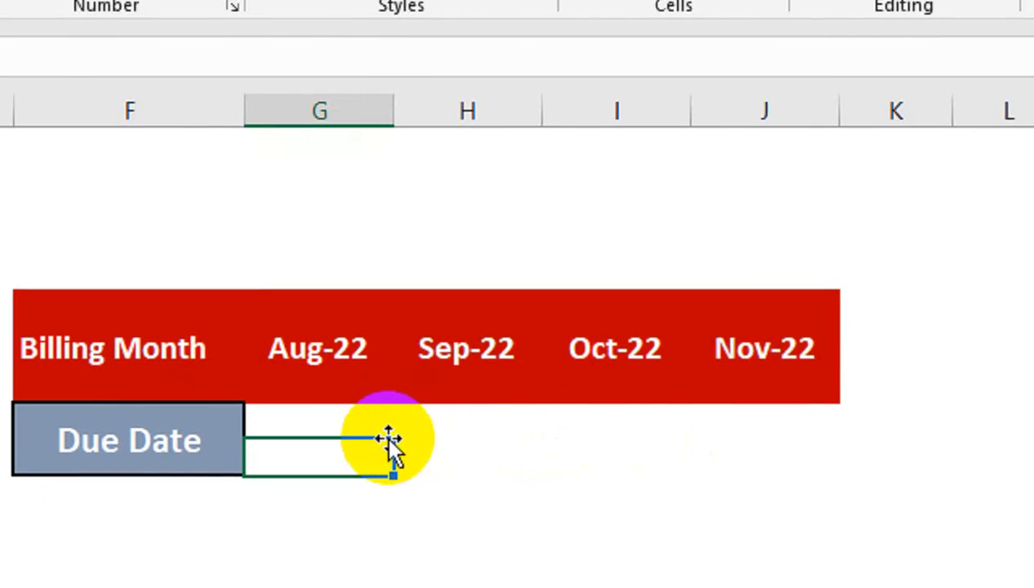
- Extend the Billing Month header row by one month to Dec-22 in column K and widen that column
left_click(775, 376)
left_click_drag(839, 404, 860, 338)
left_click_drag(907, 110, 947, 385)
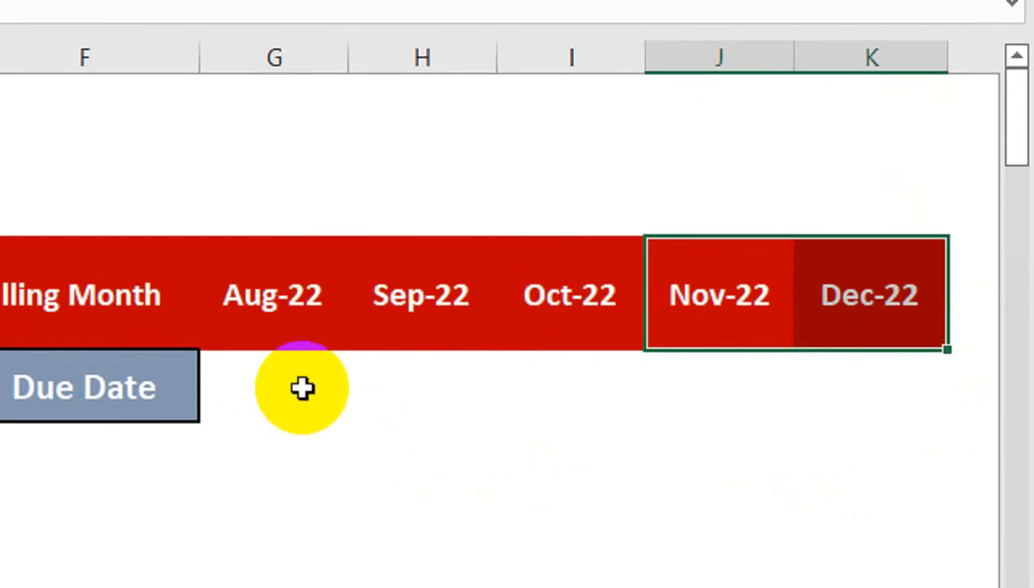
- Merge cells G6 and G7 beside the Due Date label and copy the merged blank cell across to column K
left_click(302, 389)
key("Up")
key("shift+Down")
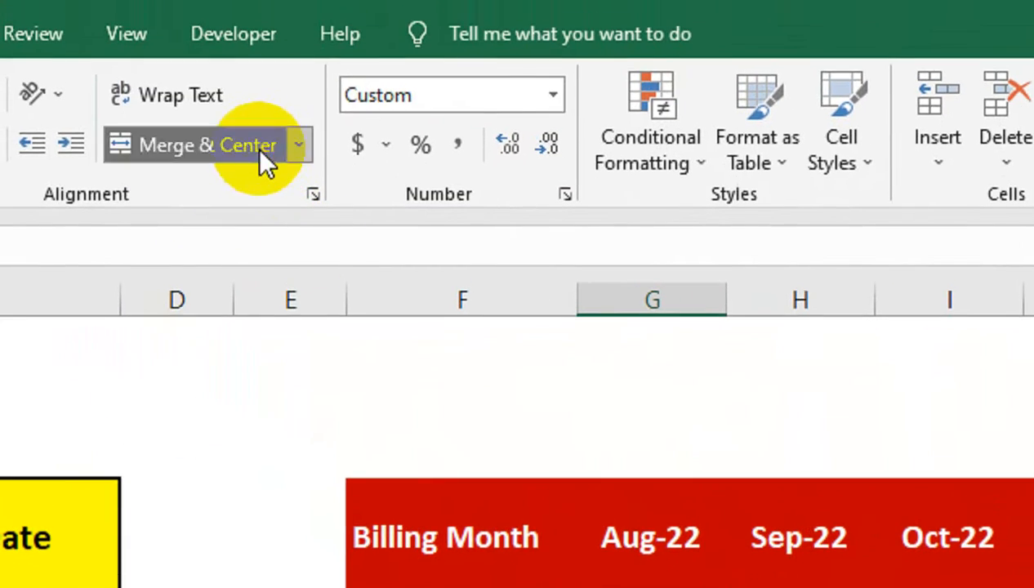
left_click(262, 160)
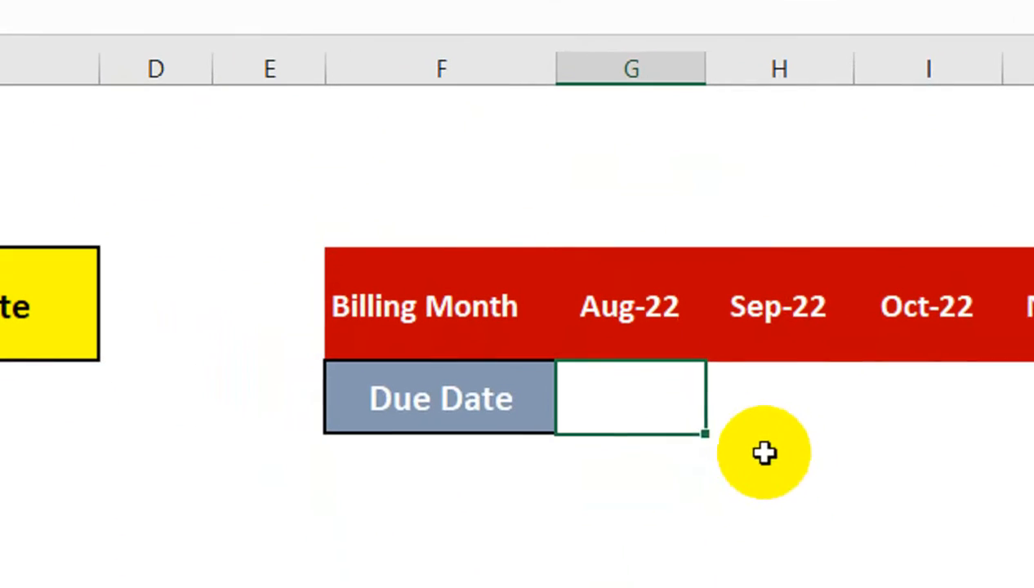
left_click_drag(705, 433, 1033, 427)
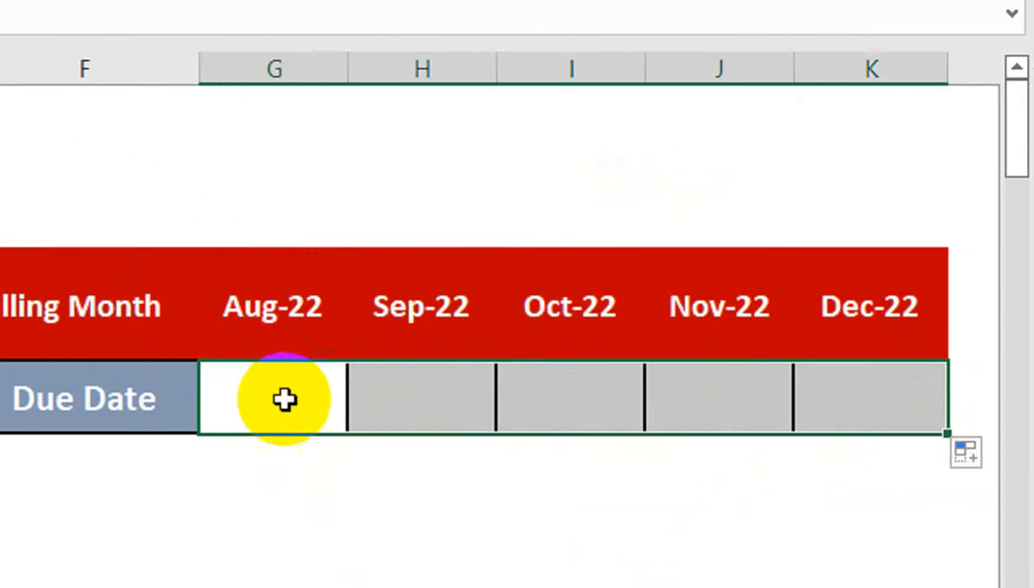
- Begin a DATE formula in the due date cell under Aug-22, using YEAR(G5) as the year argument
left_click(282, 399)
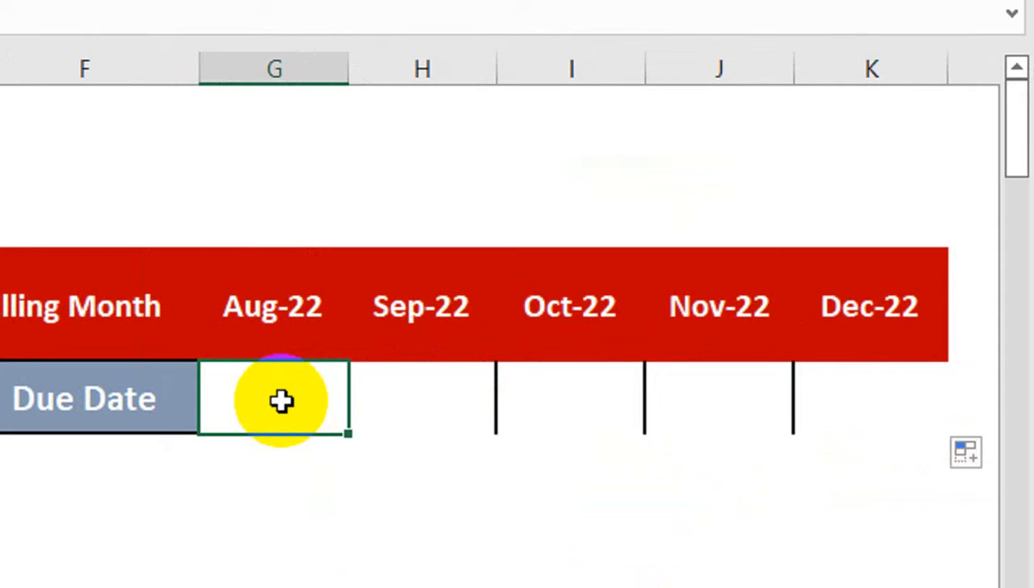
type("=date")
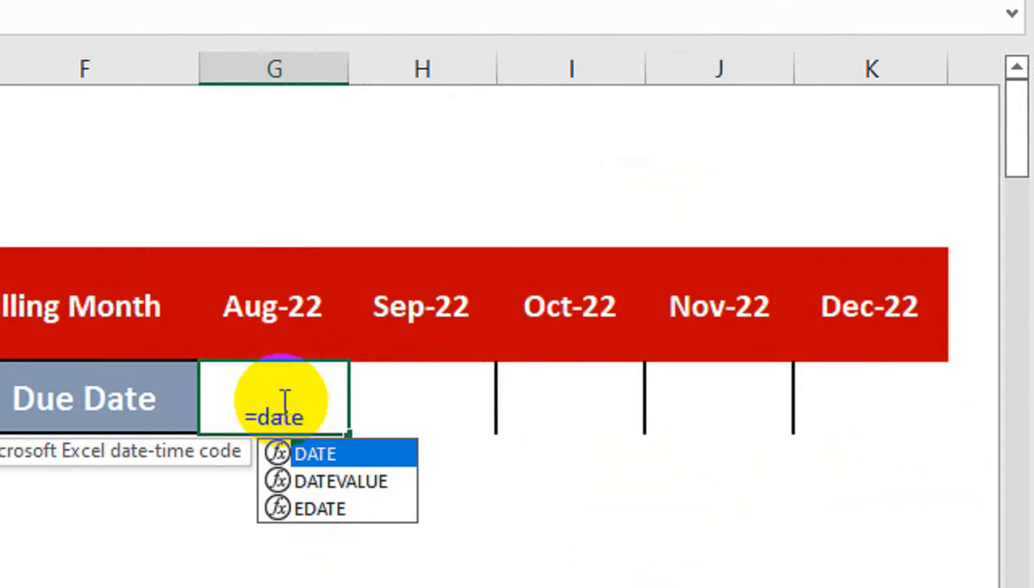
key("Tab")
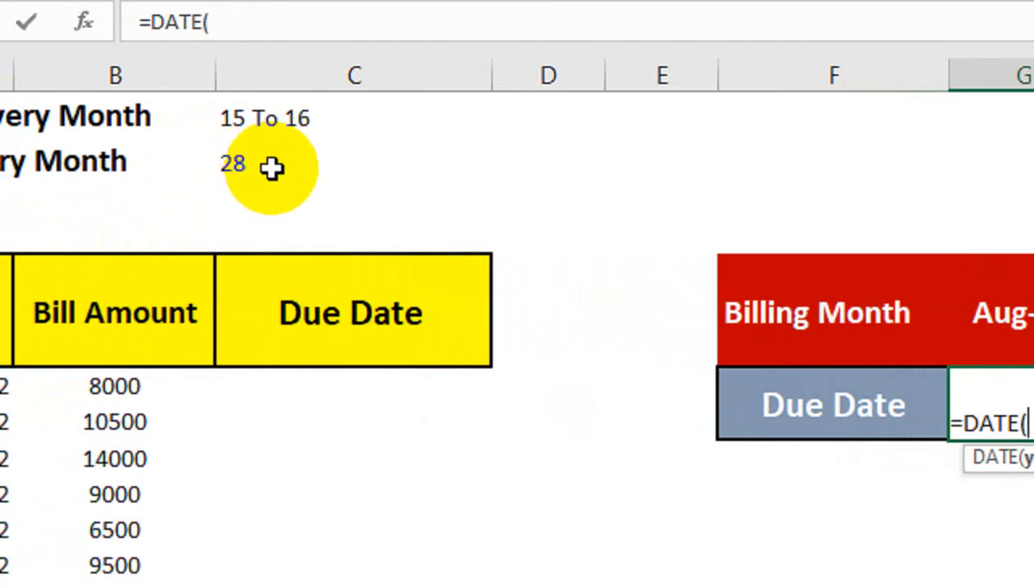
left_click(1023, 325)
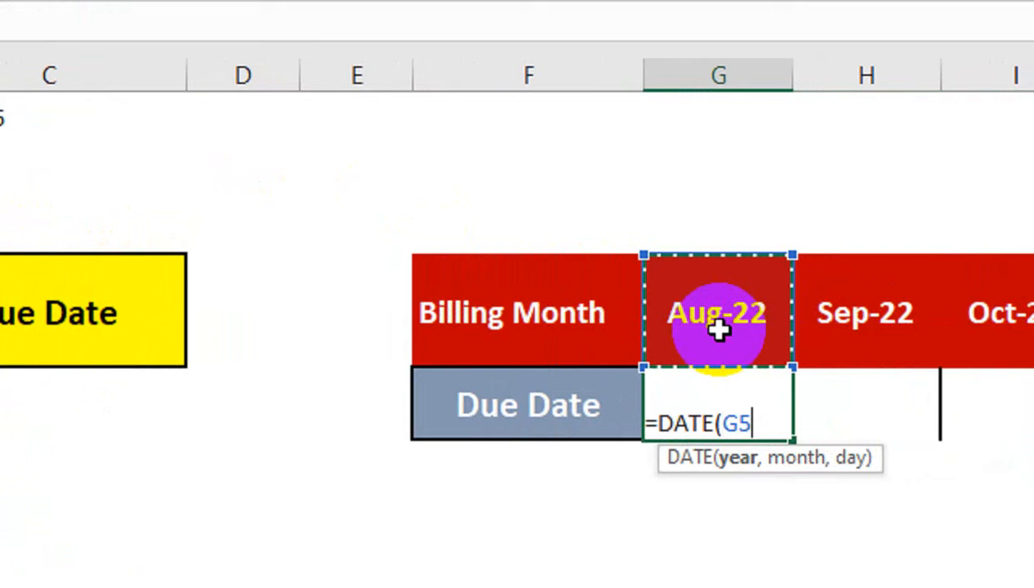
key("BackSpace")
key("BackSpace")
type("y")
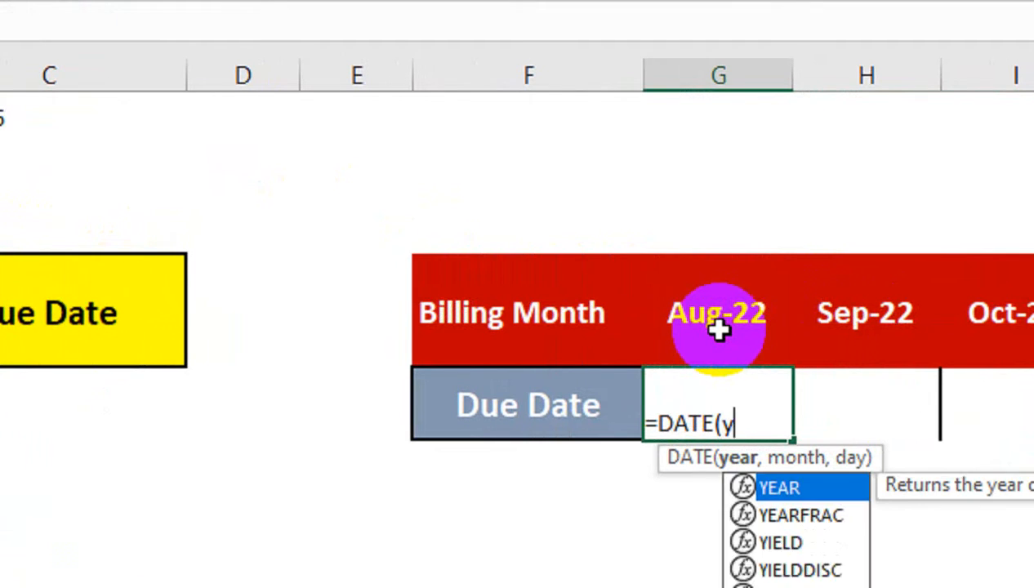
type("ea")
key("Tab")
left_click(718, 328)
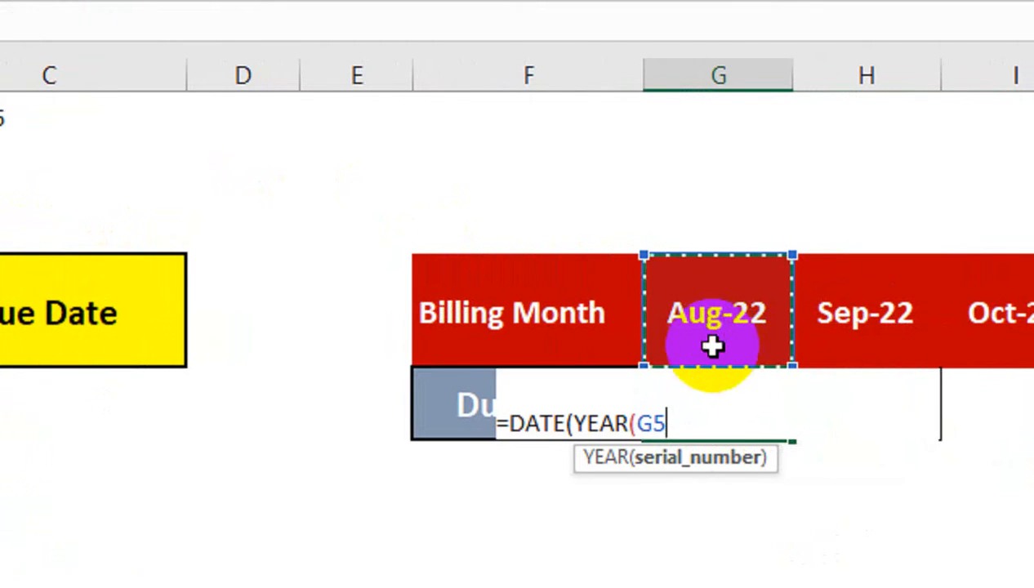
type(")")
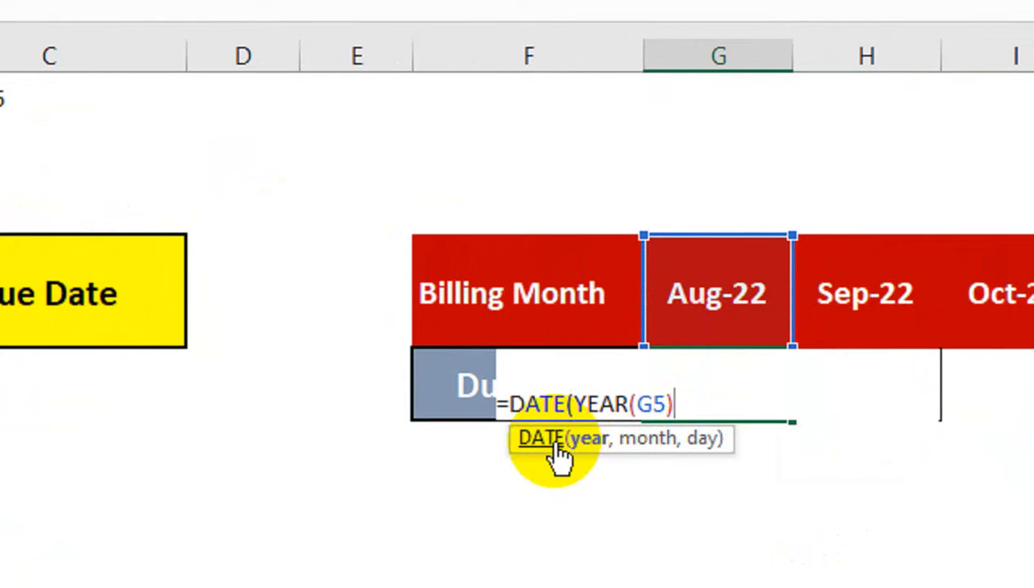
- Complete the DATE formula with MONTH(G5) and day 28, and fill it across through Dec-22
type(",mon")
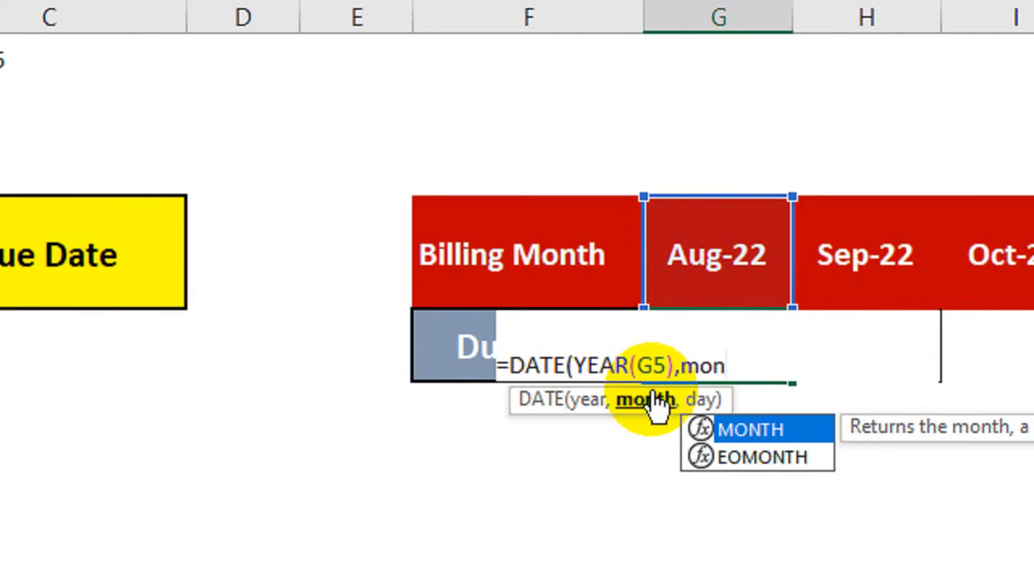
key("Tab")
left_click(730, 228)
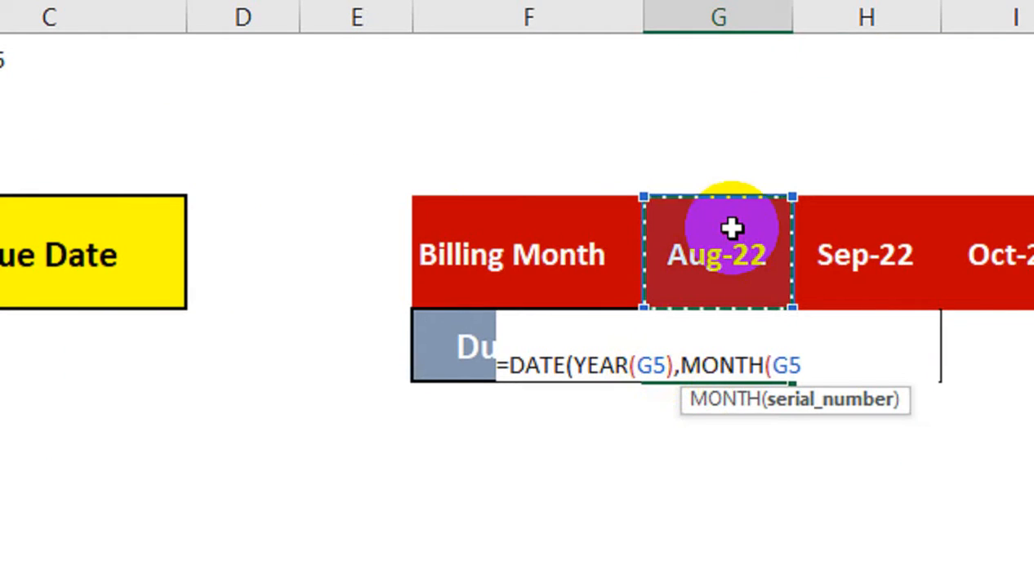
type("),28")
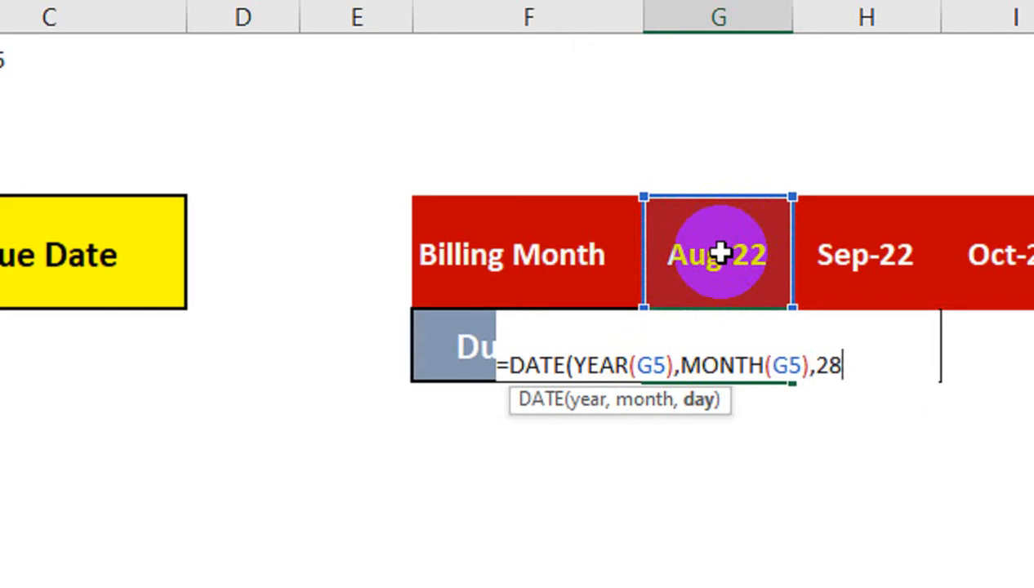
type(")")
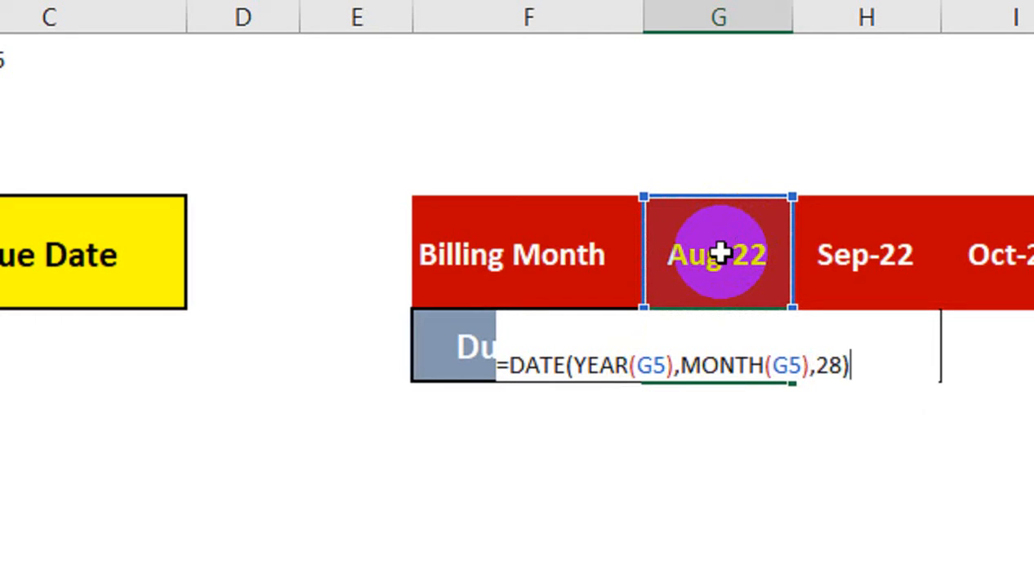
key("Return")
left_click(718, 322)
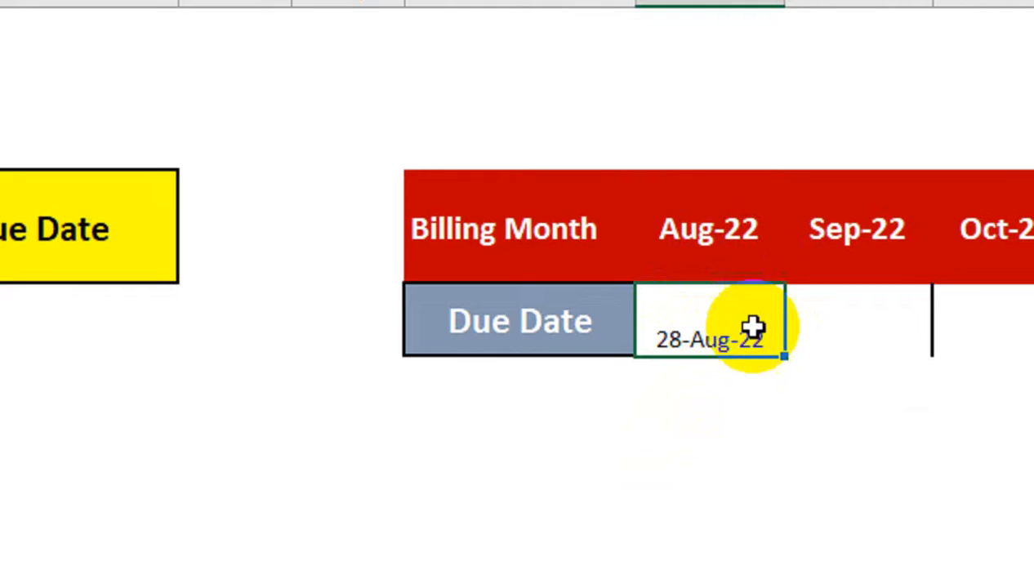
left_click_drag(786, 354, 887, 345)
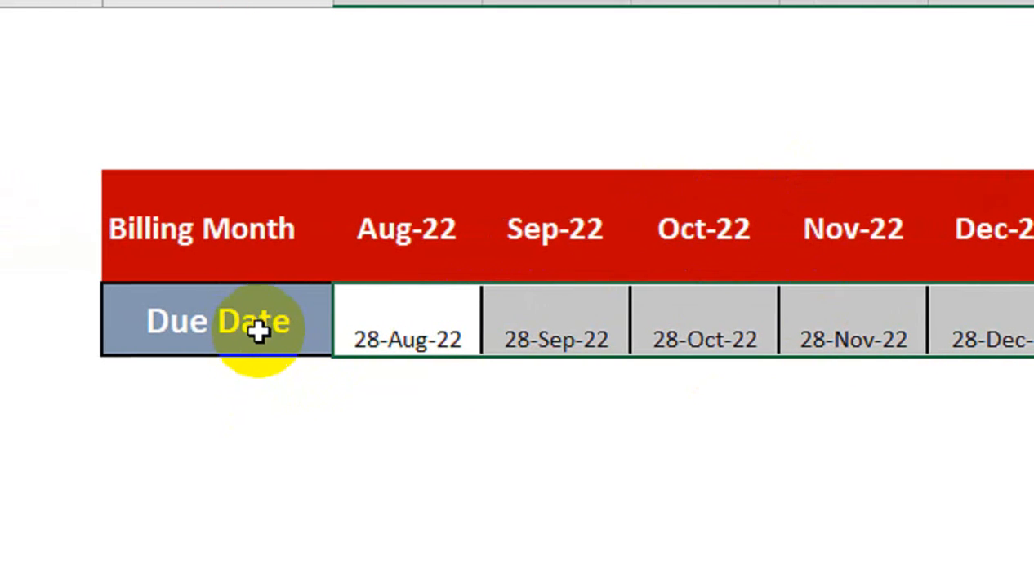
- Try to fill the merged Due Date label down into the cell below it
left_click_drag(182, 330, 188, 384)
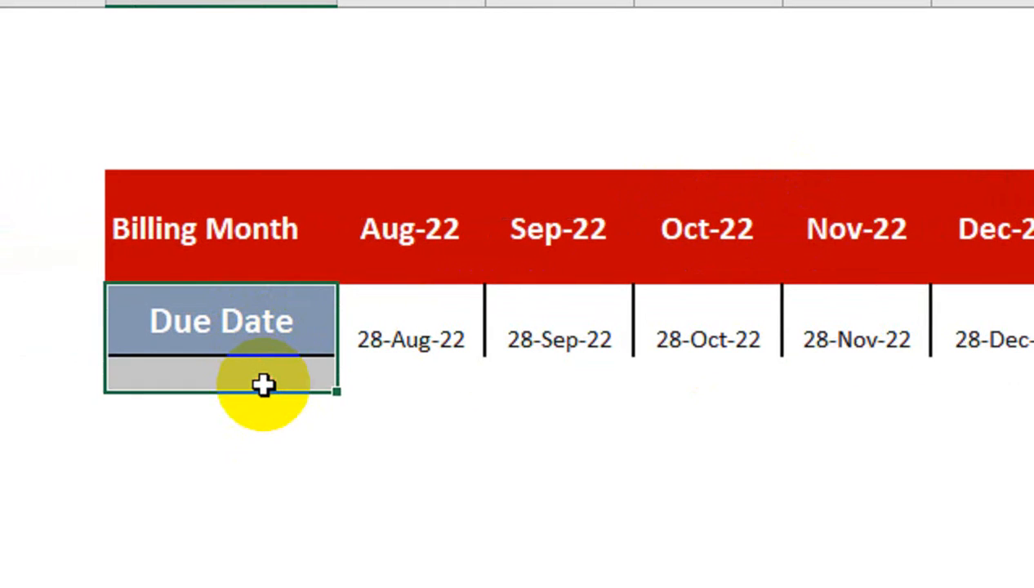
key("ctrl+d")
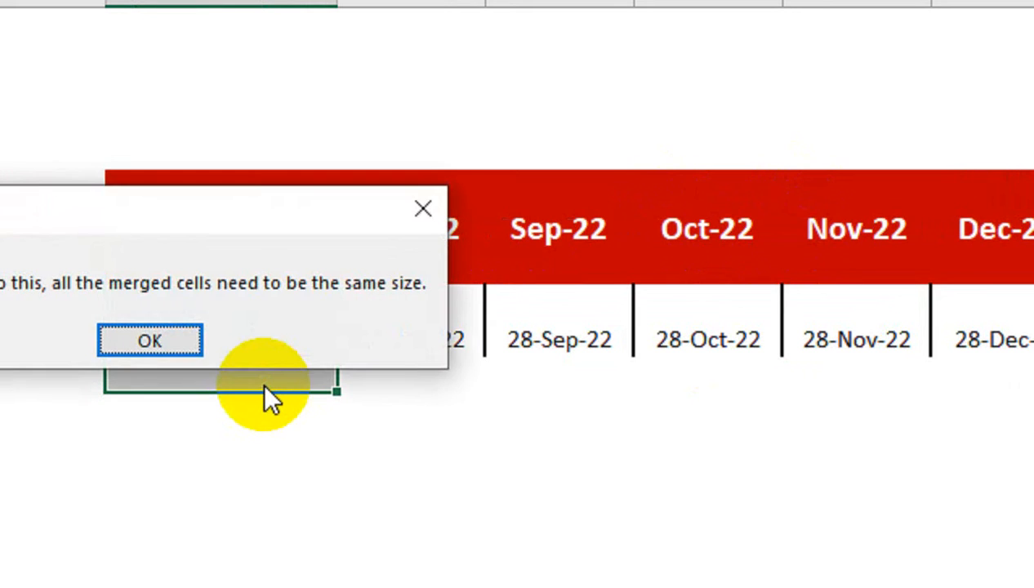
key("Return")
- Copy the Due Date label into the row below and extend a merged blank cell beside it across to column K
left_click(269, 329)
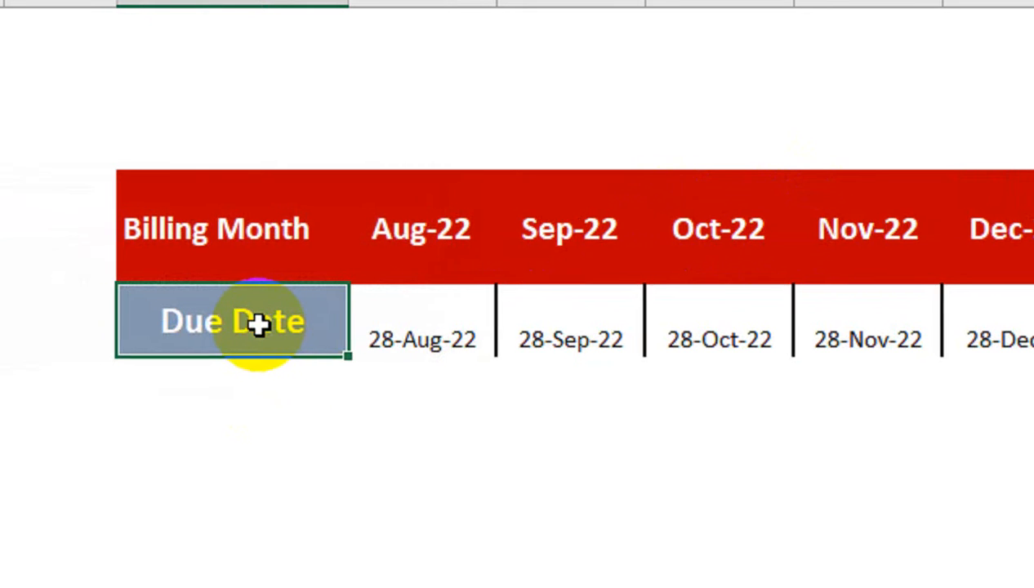
key("ctrl+c")
left_click(262, 371, "shift")
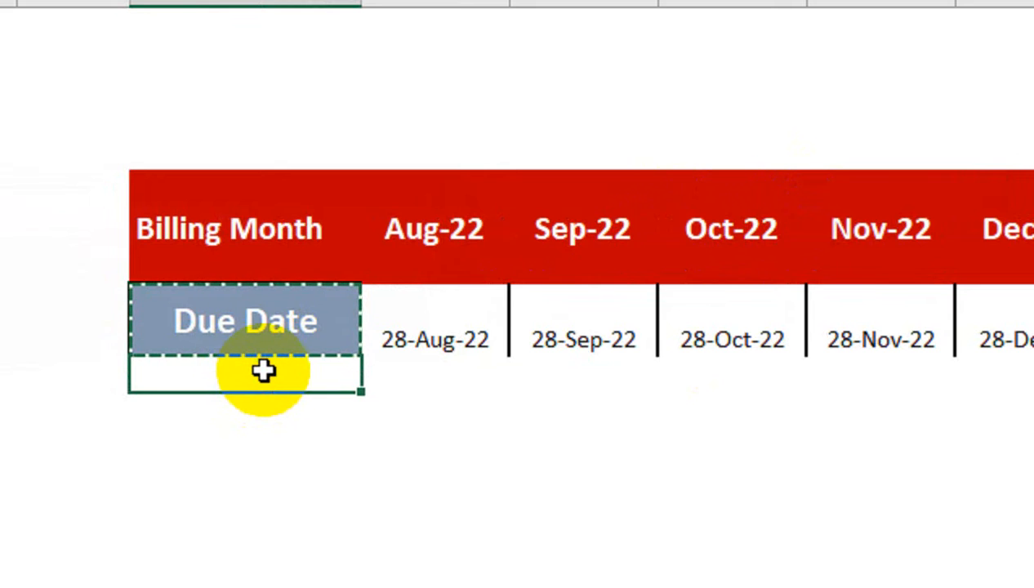
key("ctrl+v")
left_click(391, 381)
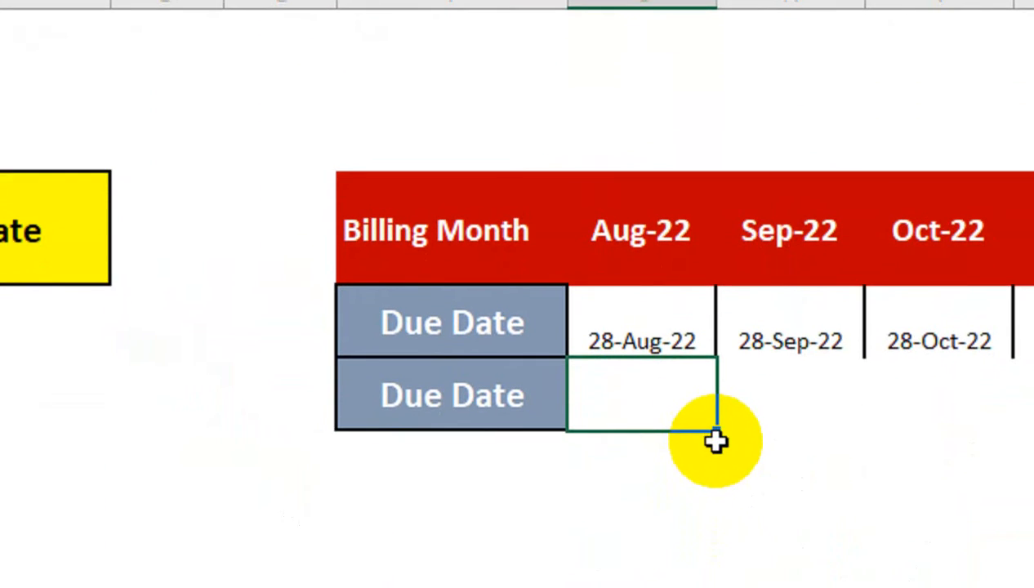
left_click_drag(804, 428, 927, 422)
- Enter =EOMONTH(G5,0) in the second due date row under Aug-22
left_click(609, 396)
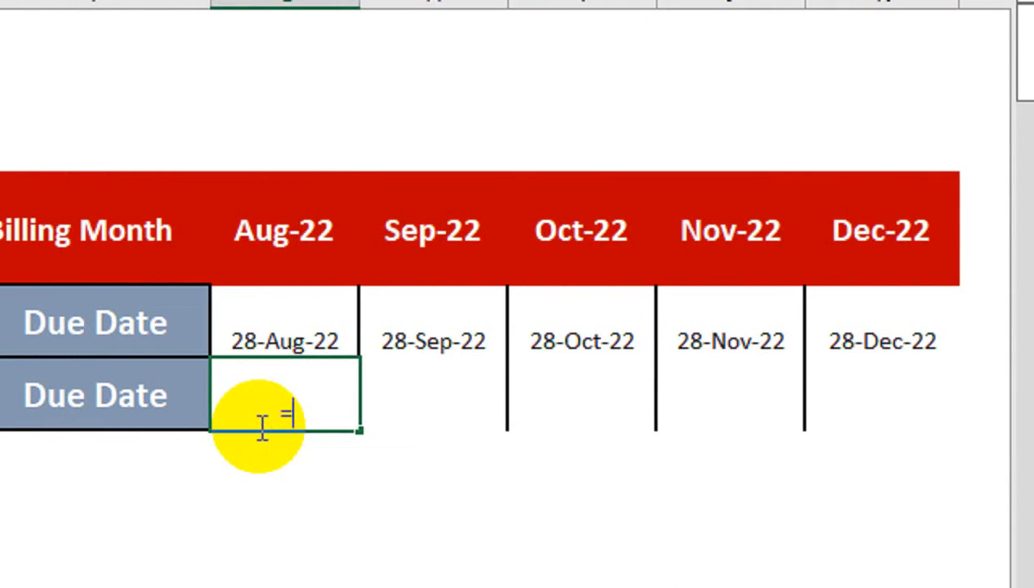
type("=eo")
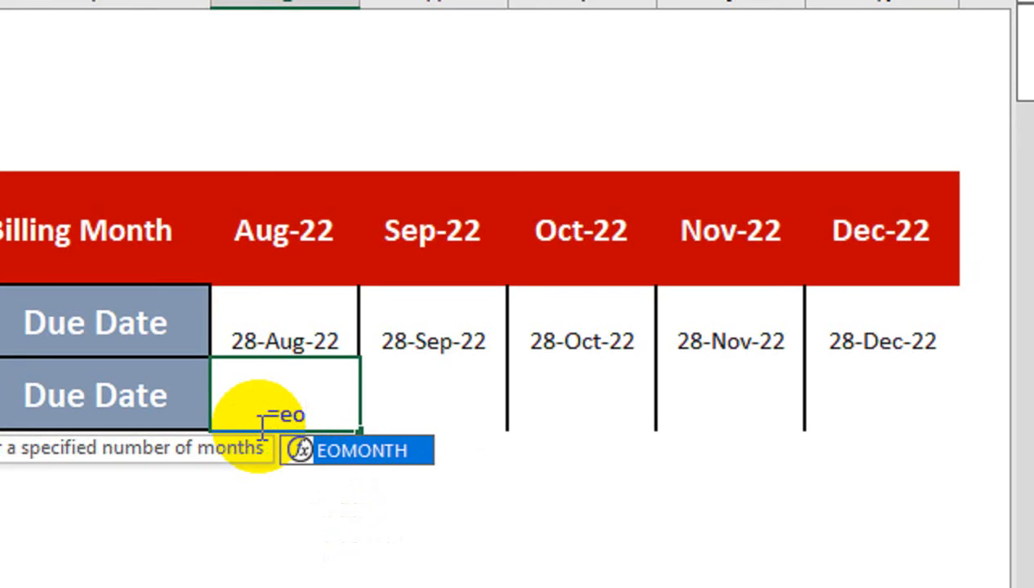
key("Tab")
left_click(307, 339)
left_click(302, 215)
type(",")
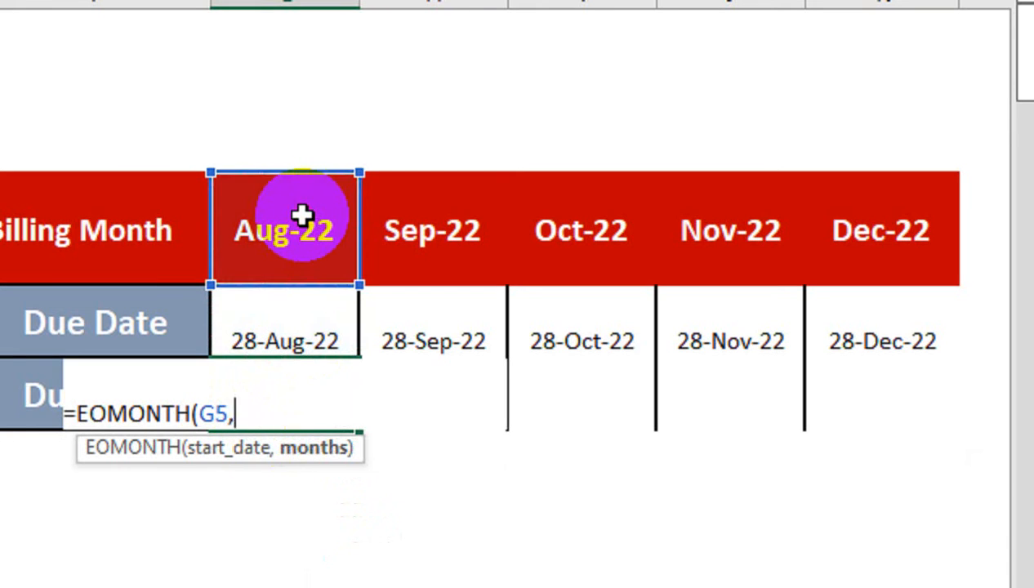
type("0)")
key("Return")
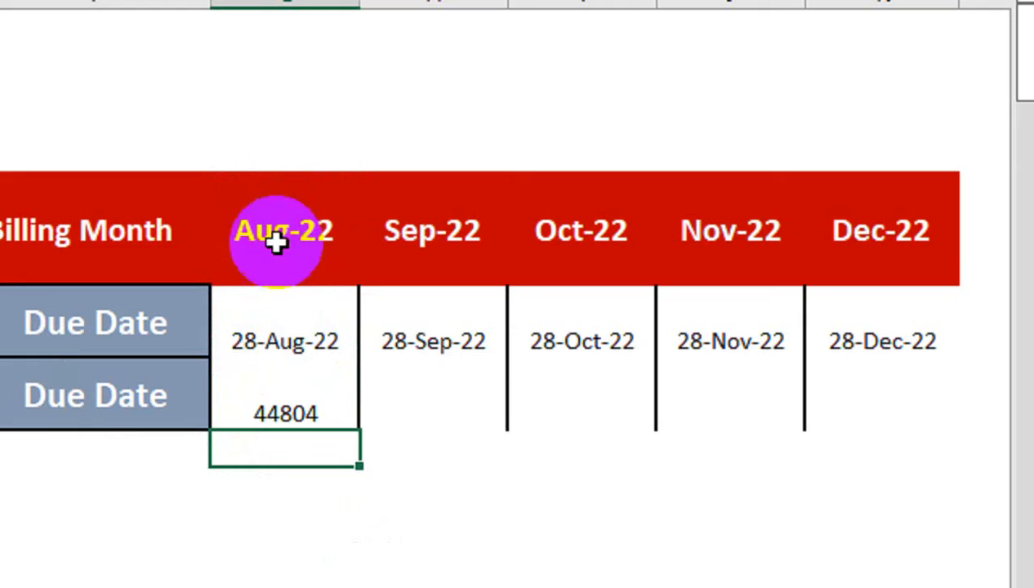
- Format the EOMONTH result as a day-month-year date and fill the formula across through Dec-22
left_click(275, 413)
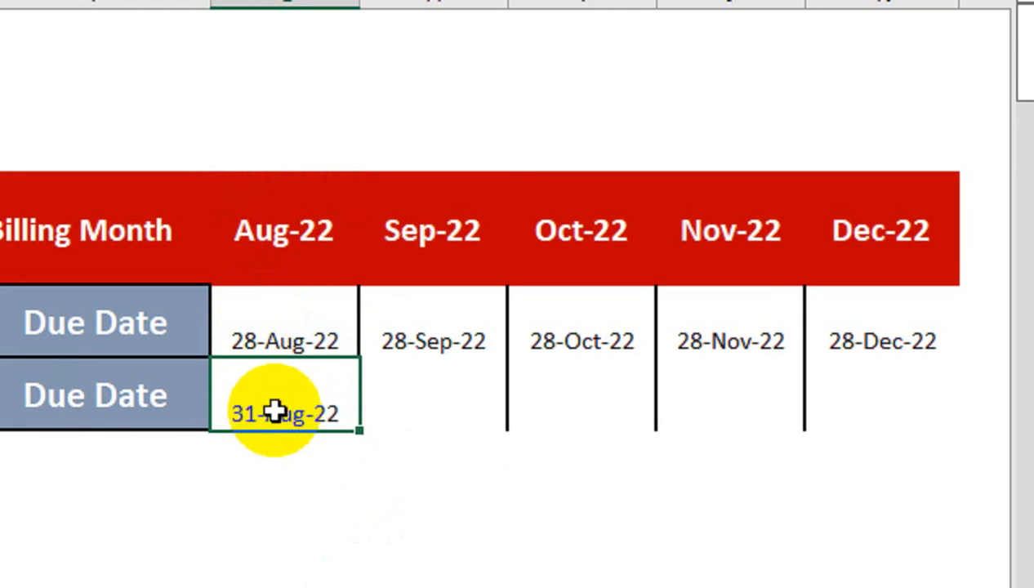
left_click_drag(358, 429, 908, 392)
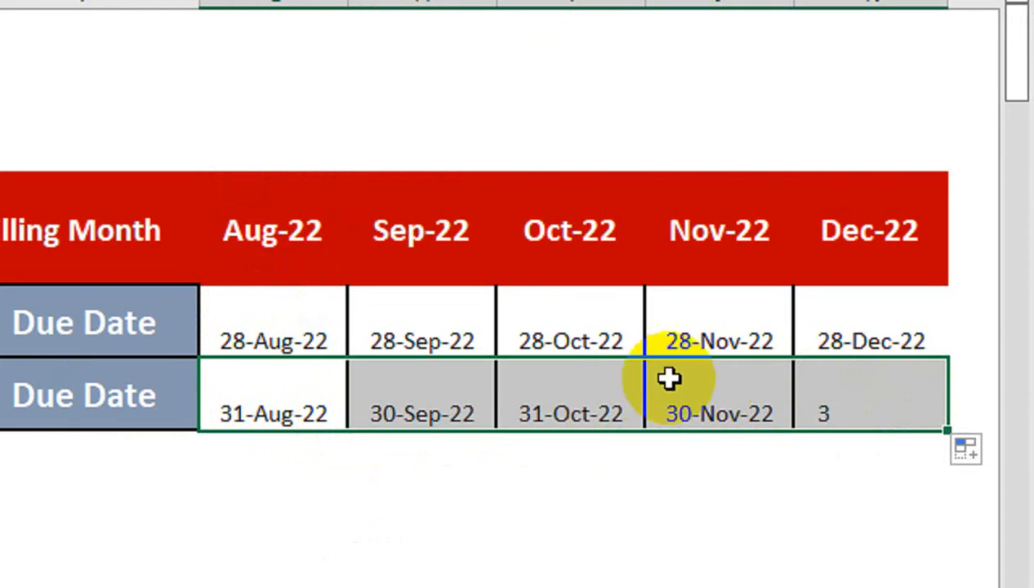
- Apply outside borders to the two due date rows from Aug-22 to Dec-22
left_click_drag(272, 335, 829, 378)
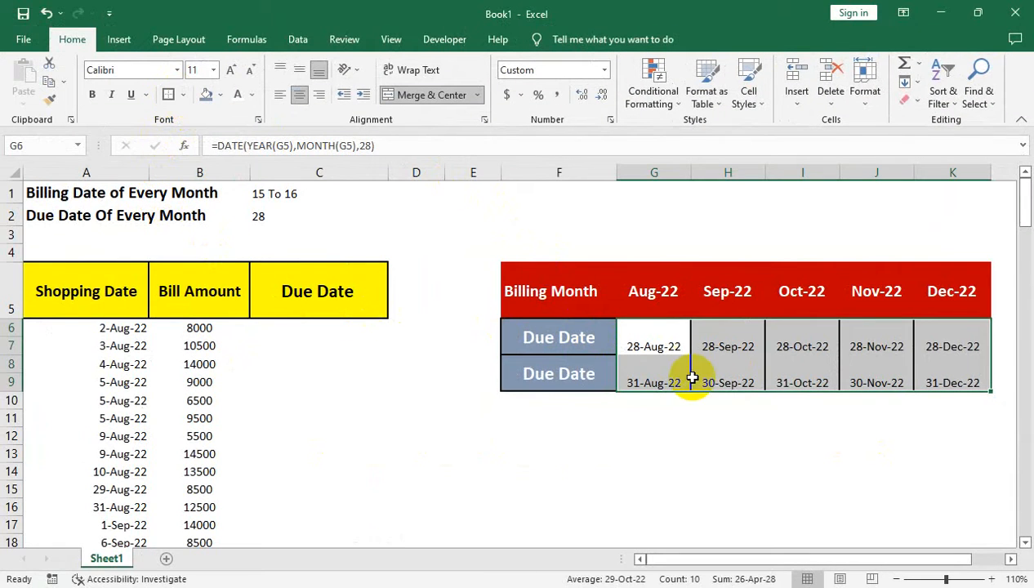
left_click_drag(681, 338, 919, 331)
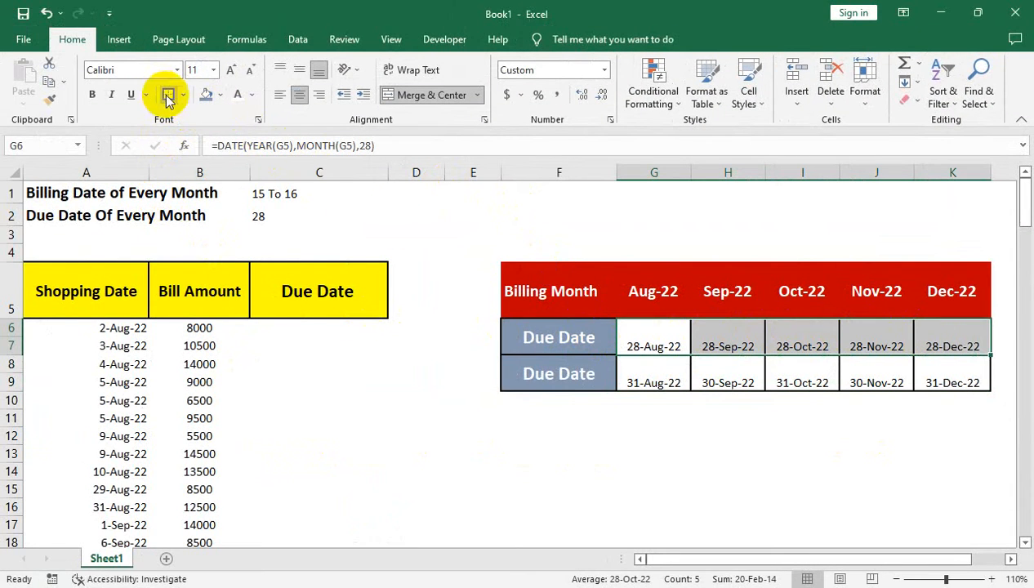
left_click(574, 361)
left_click(525, 400)
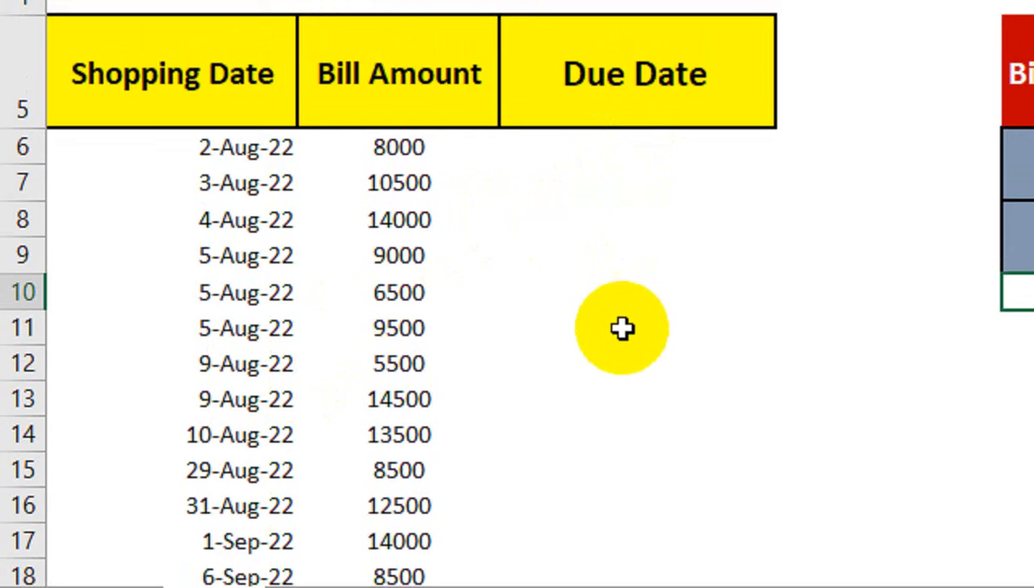
- Start an IF formula in the first Due Date cell, C6, with the logical test DAY(A6)<=15
left_click(685, 147)
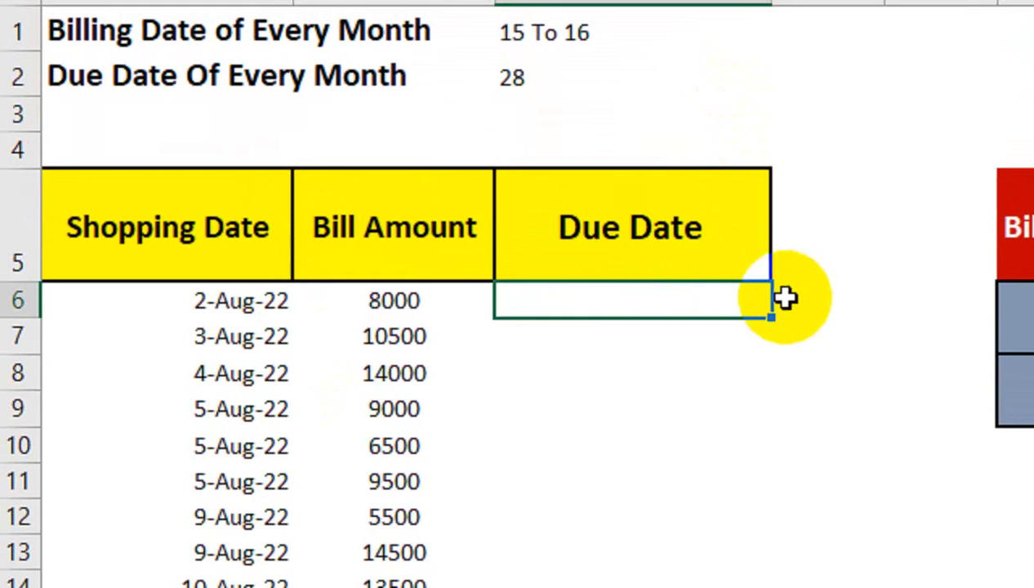
left_click(780, 334)
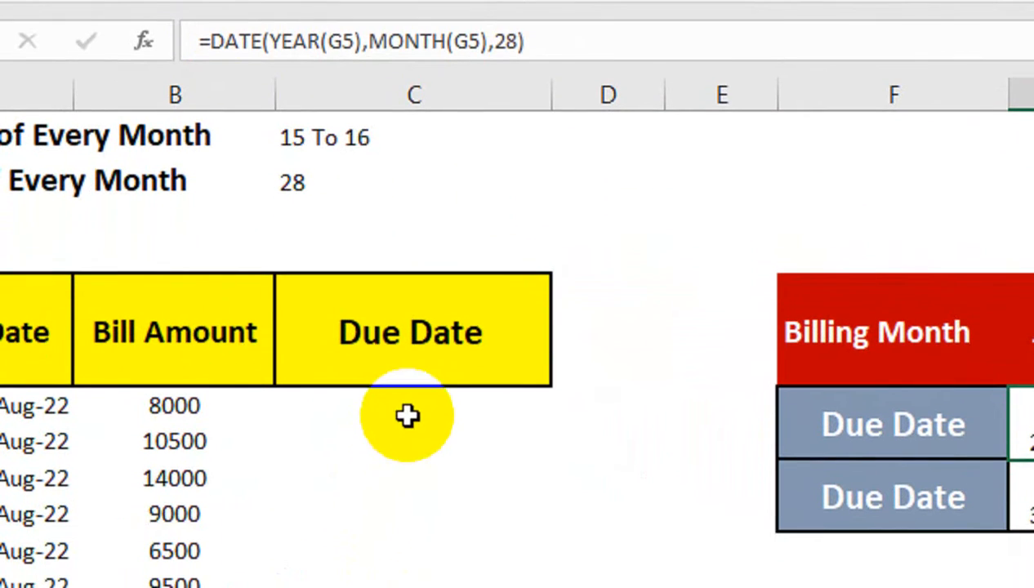
left_click(407, 547)
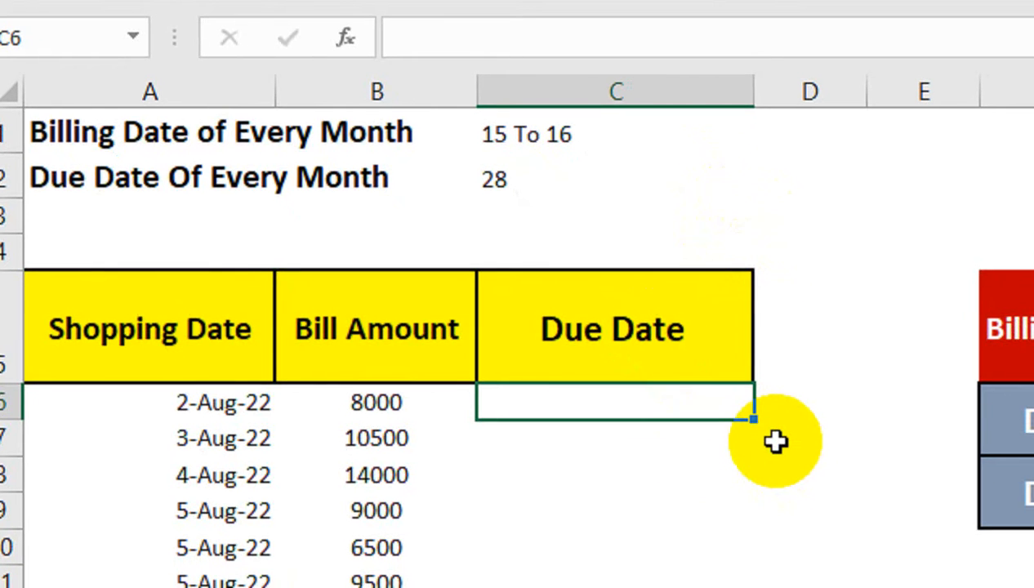
type("if")
key("Tab")
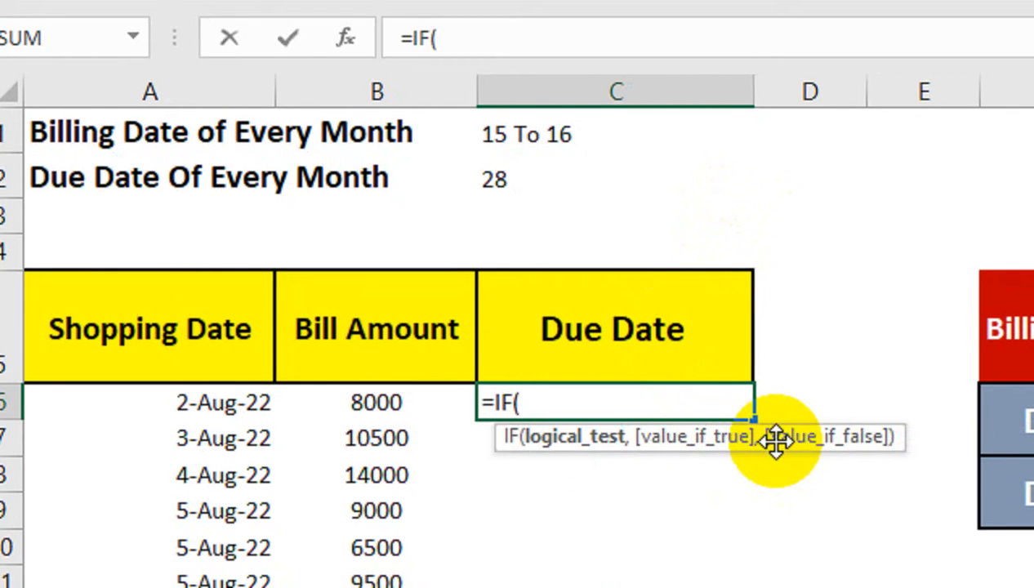
type("day")
key("Tab")
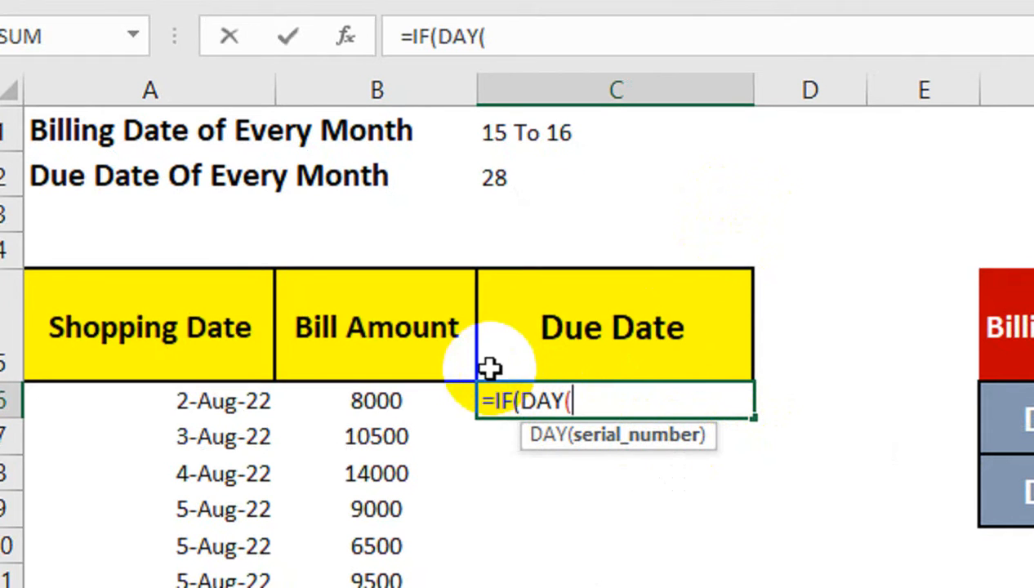
left_click(235, 396)
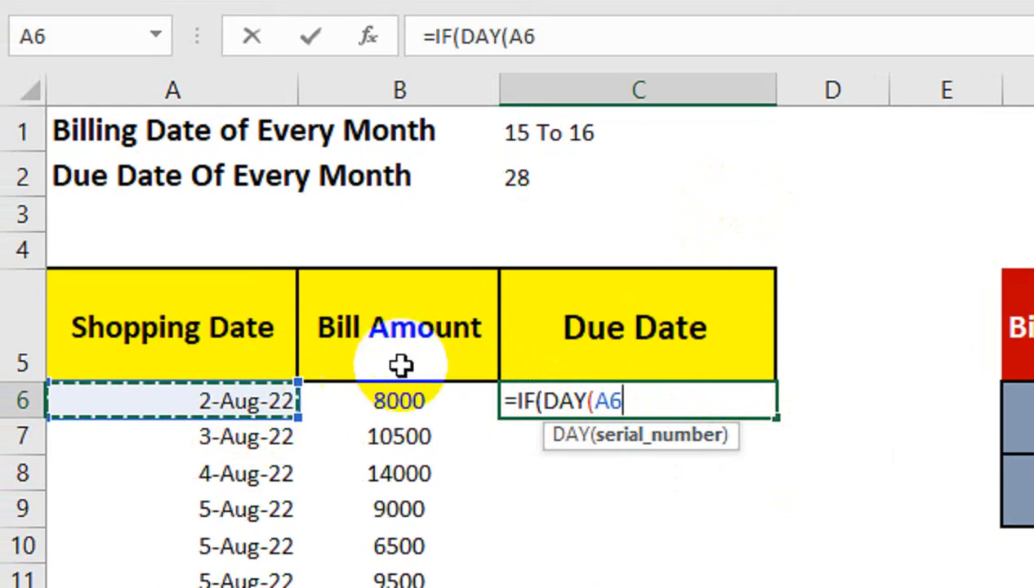
type(")<=15")
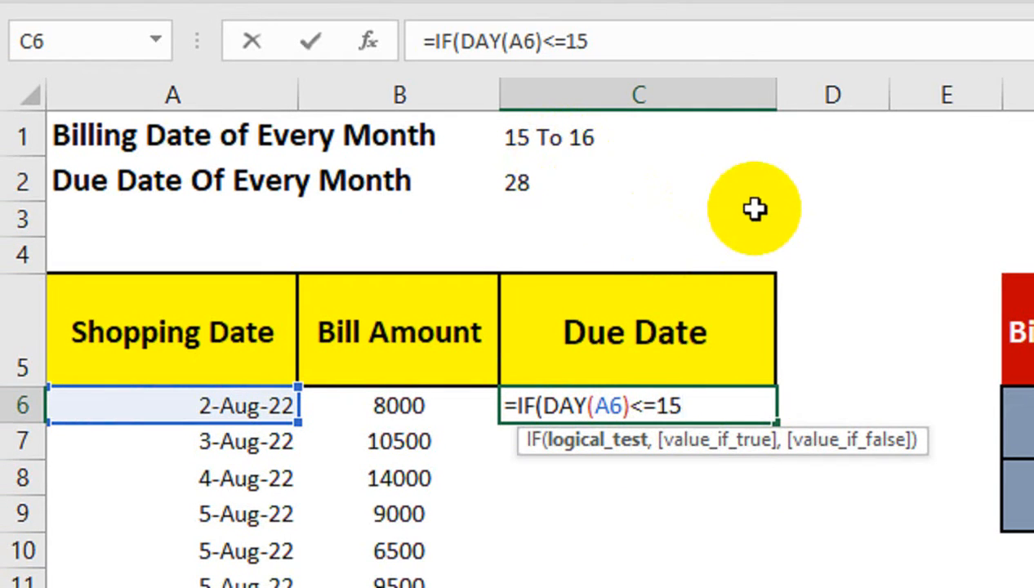
type(",")
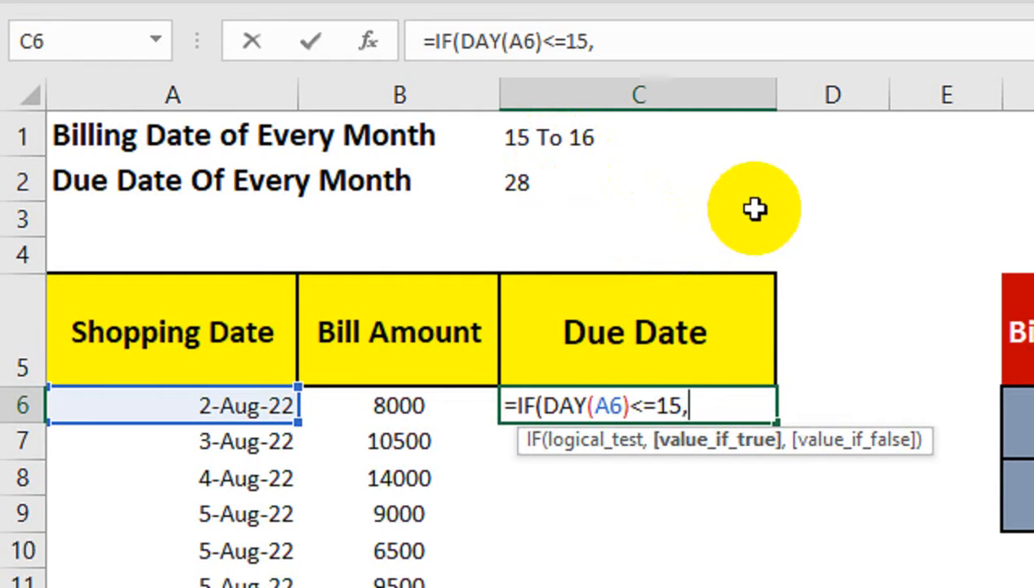
- Begin the value-if-true argument with a DATE function whose year is YEAR(A6)
type("dat")
key("BackSpace")
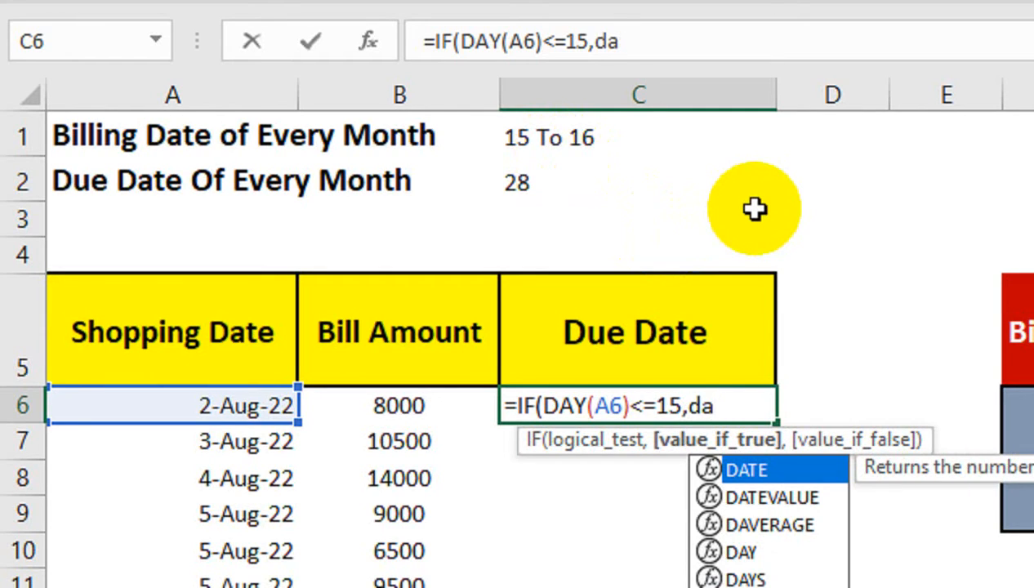
type("te")
key("Tab")
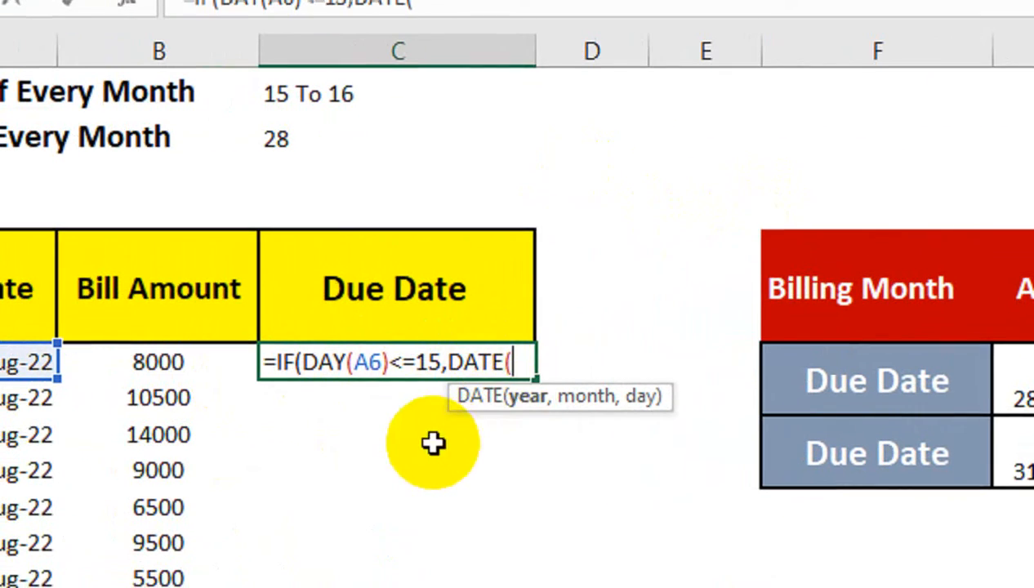
type("yea")
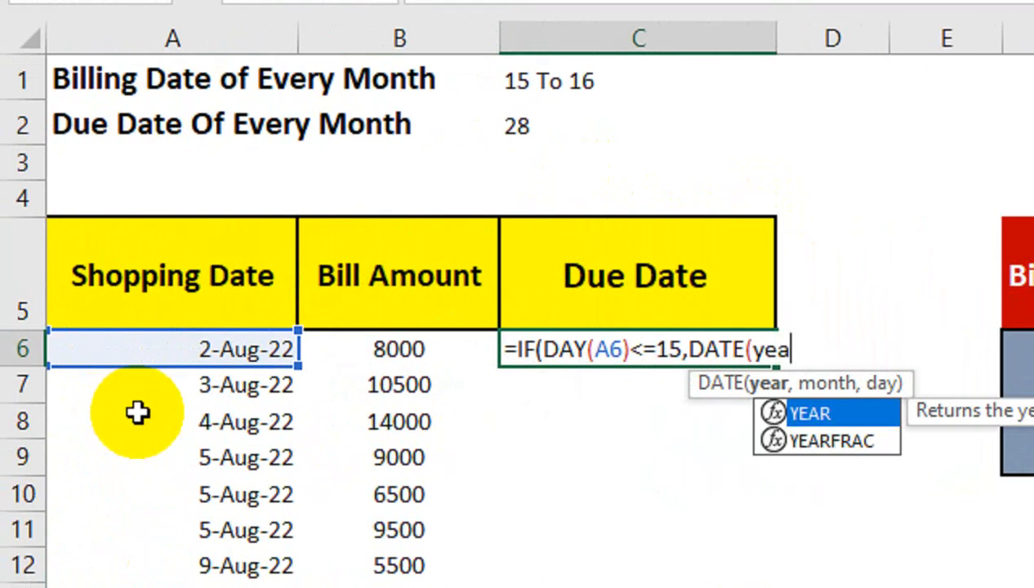
key("Tab")
left_click(100, 342)
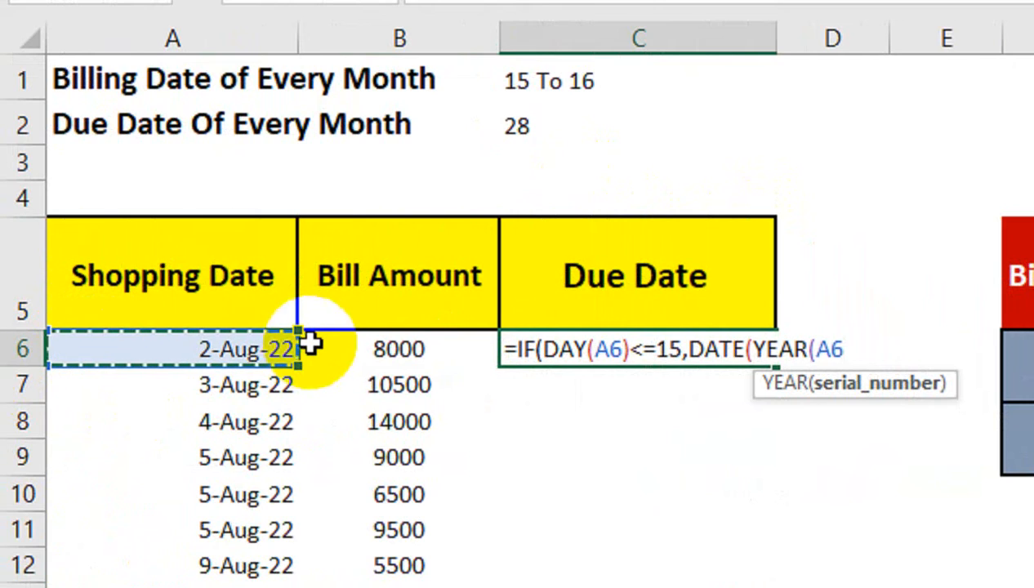
type(")")
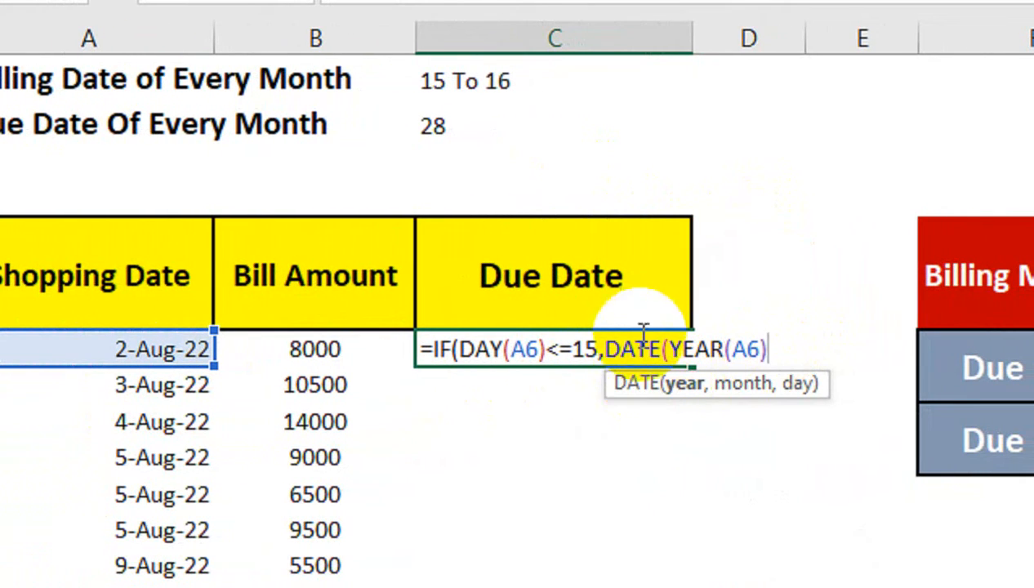
type(",")
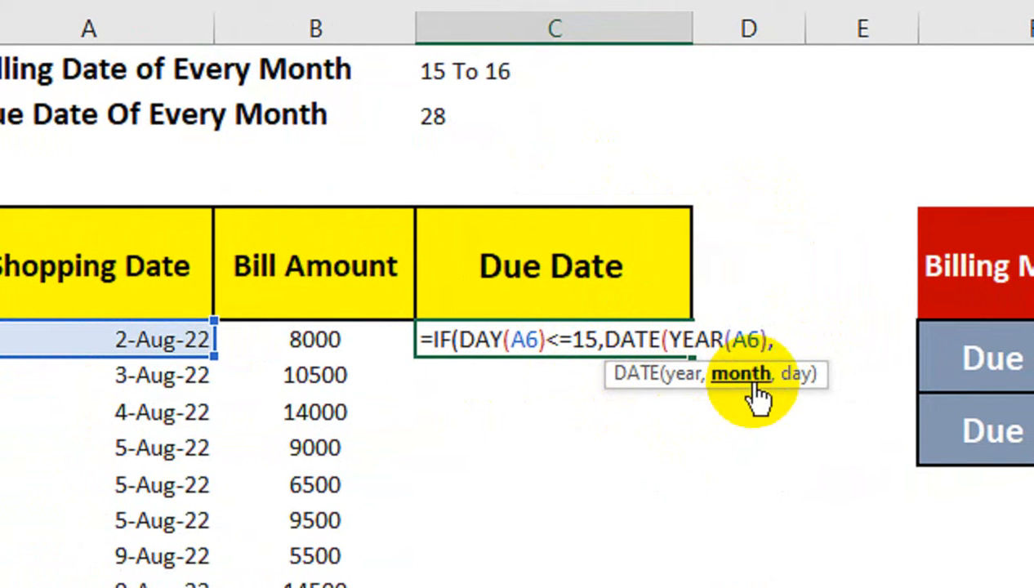
- Complete the DATE function with MONTH(A6) as the month and 28 as the day
type("mo")
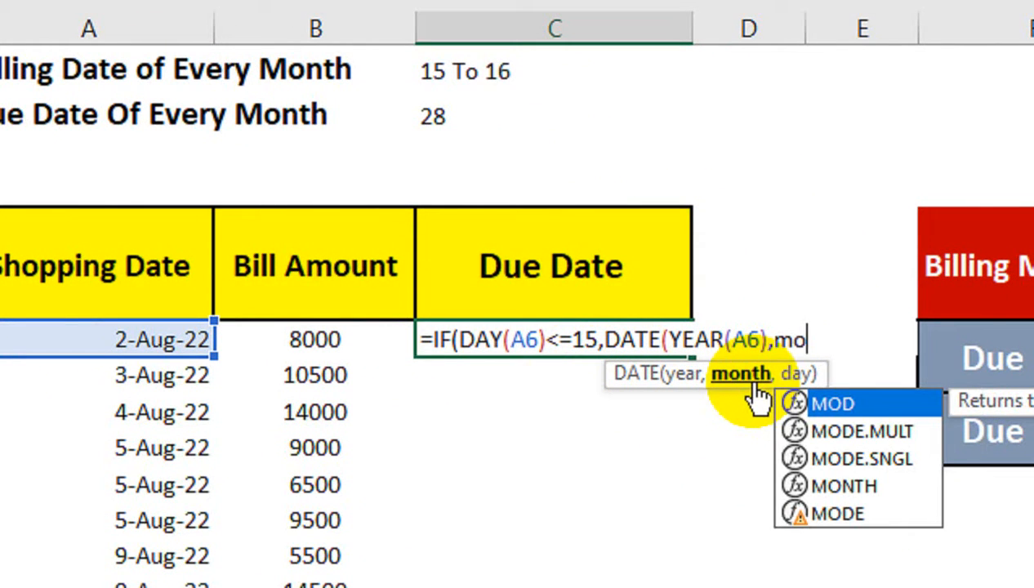
type("n")
key("Tab")
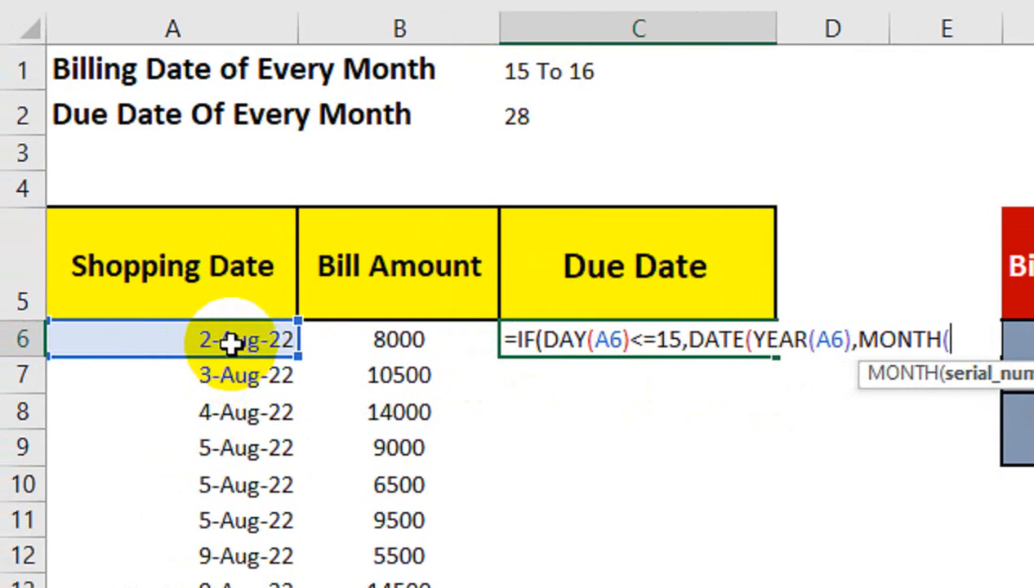
left_click(231, 343)
type(")")
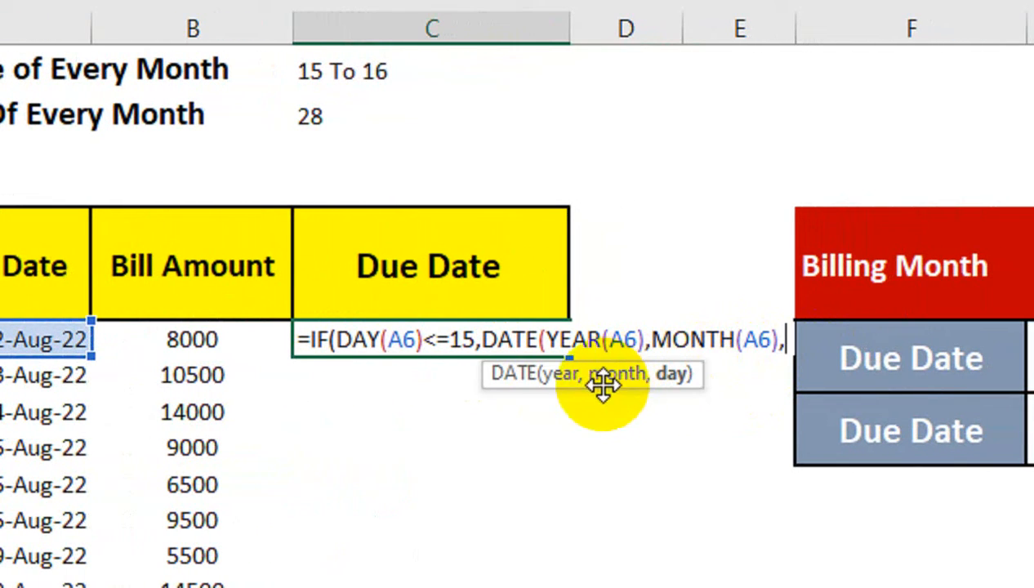
type(",")
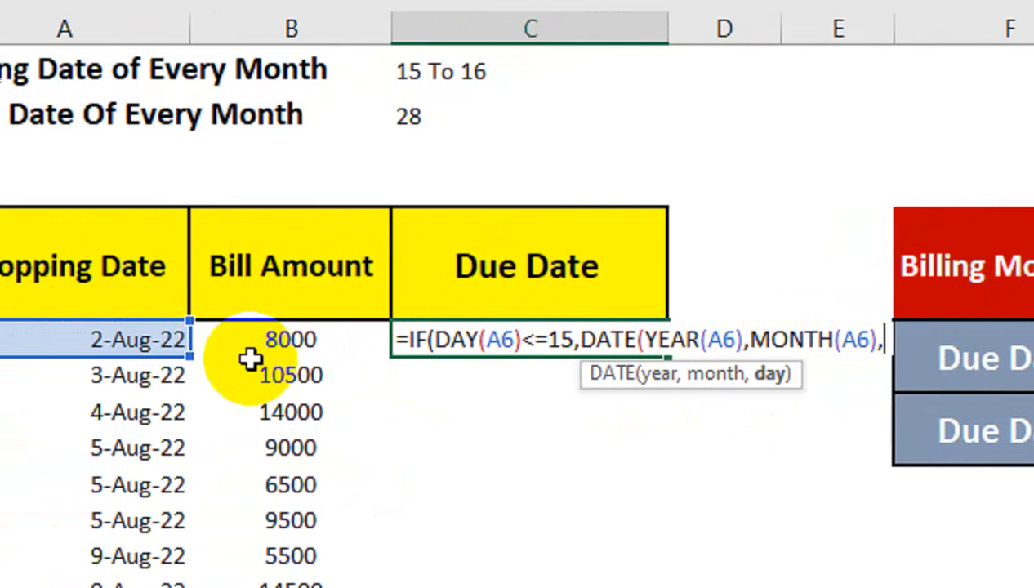
type("28")
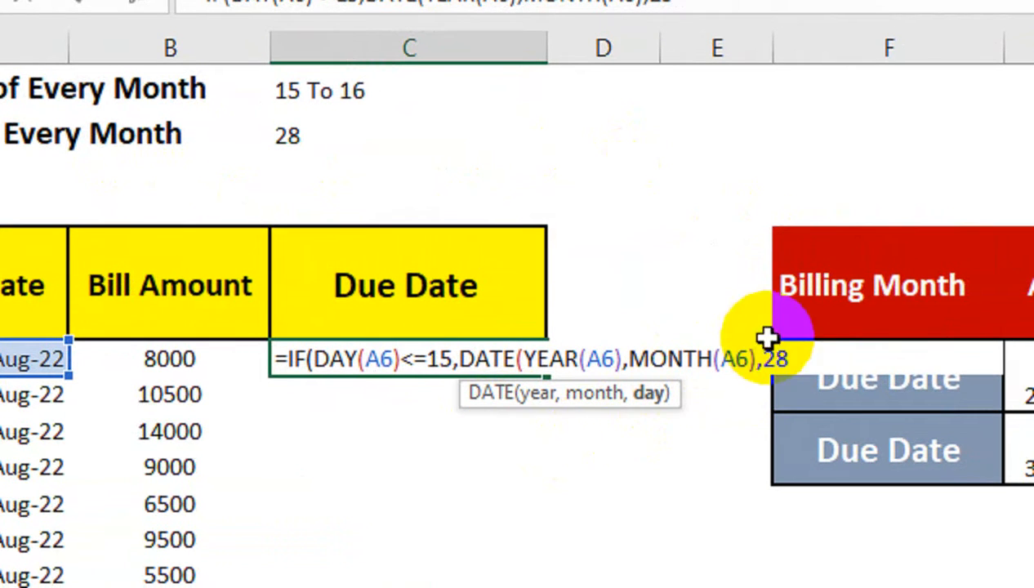
type(")")
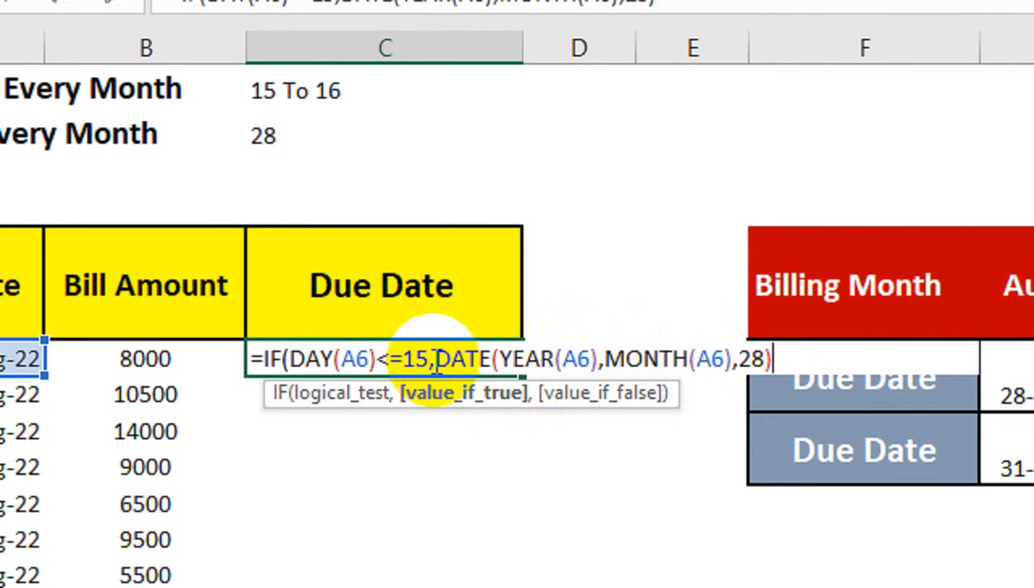
- Copy the DATE(YEAR(A6),MONTH(A6),28) expression and paste it as the IF formula's value-if-false argument
left_click_drag(436, 359, 780, 363)
key("ctrl+c")
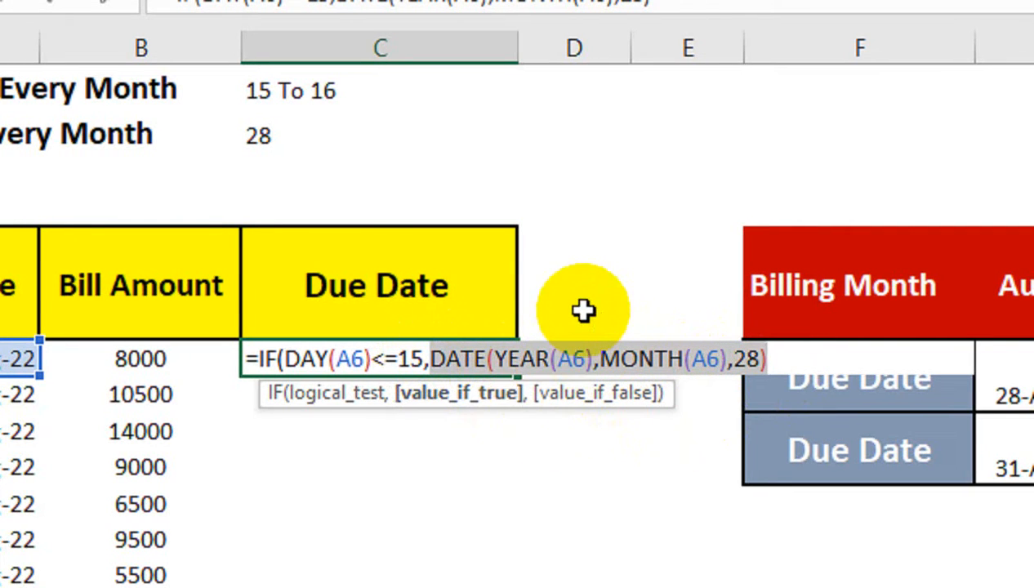
left_click(779, 346)
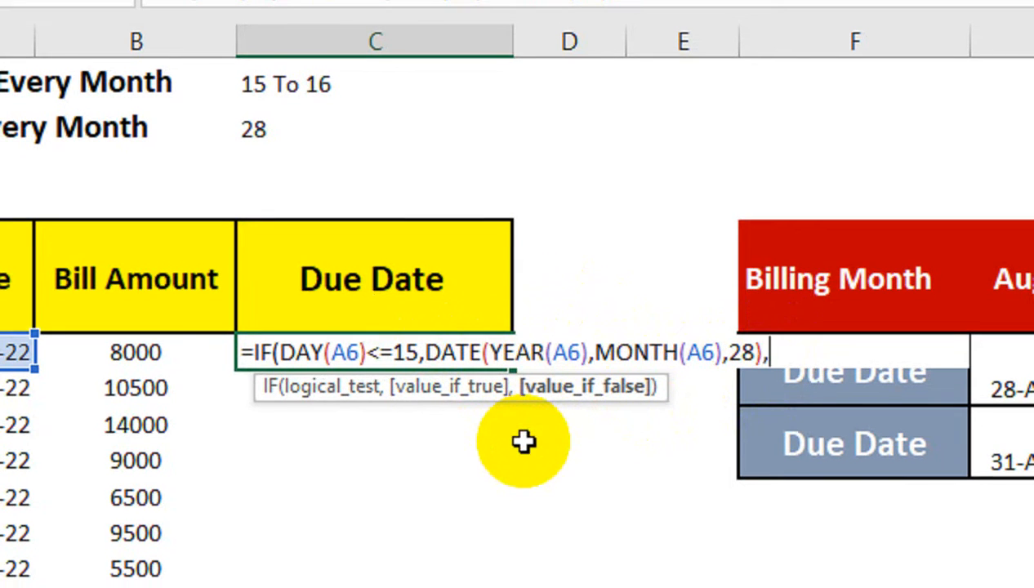
key("ctrl+v")
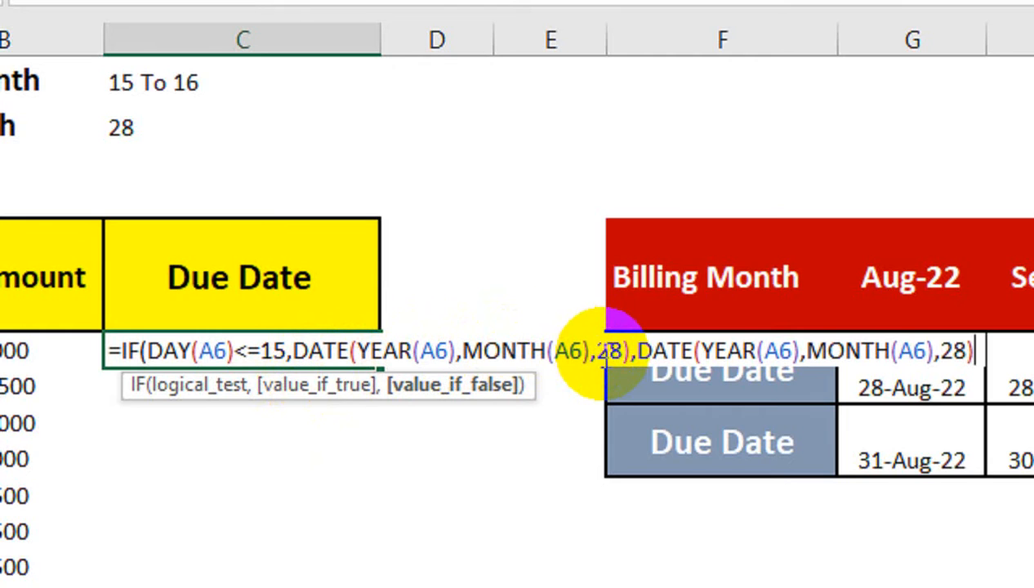
- Change the month in the second DATE function to MONTH(A6)+1, close the IF formula and enter it
left_click(630, 349)
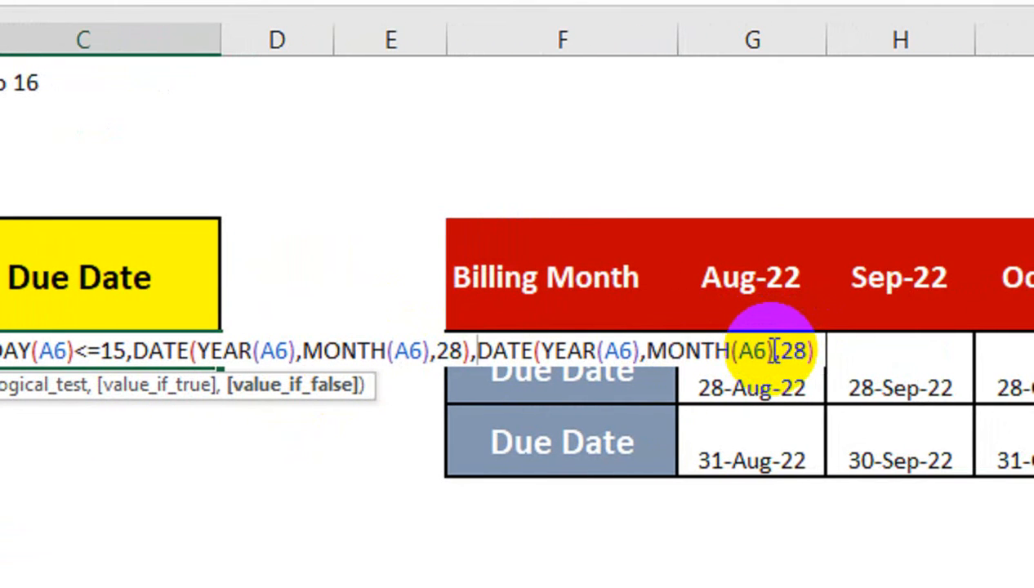
left_click(774, 350)
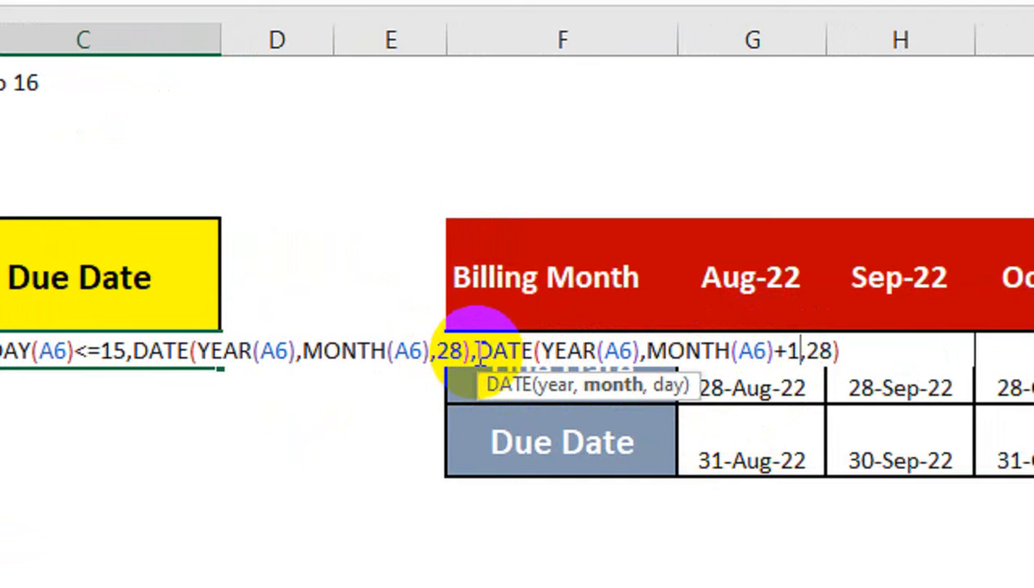
left_click(480, 351)
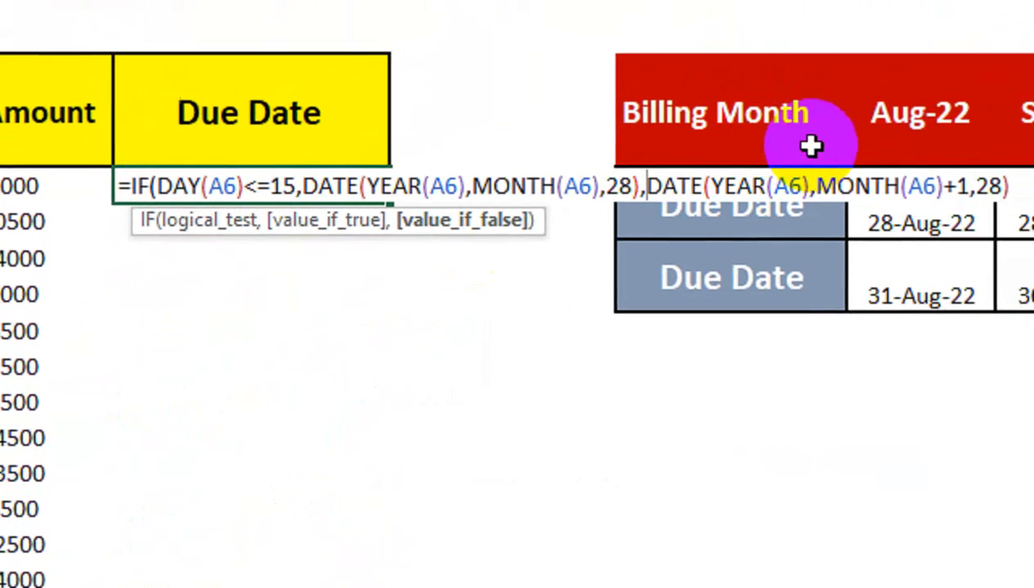
left_click(1025, 184)
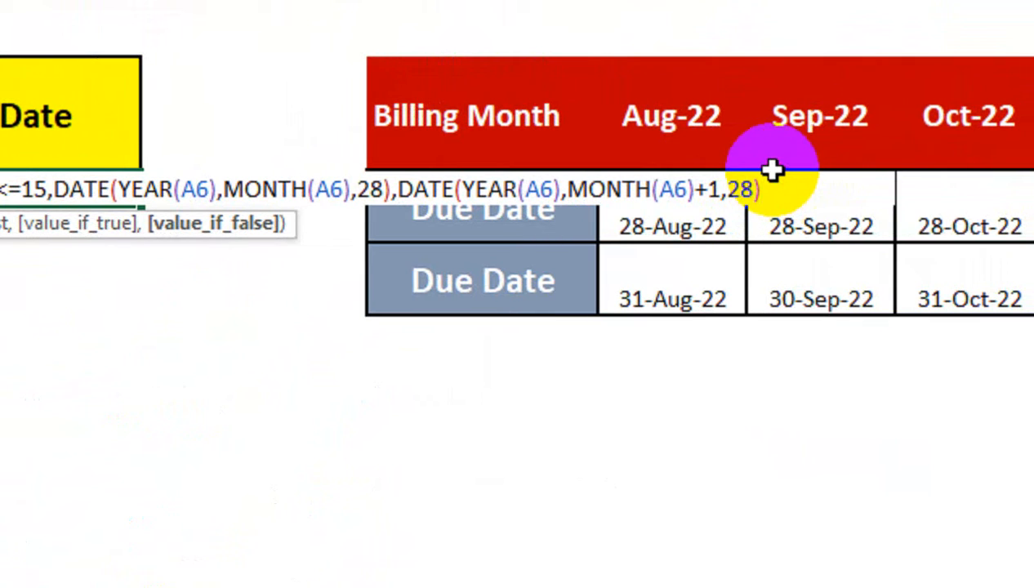
type(")")
key("Return")
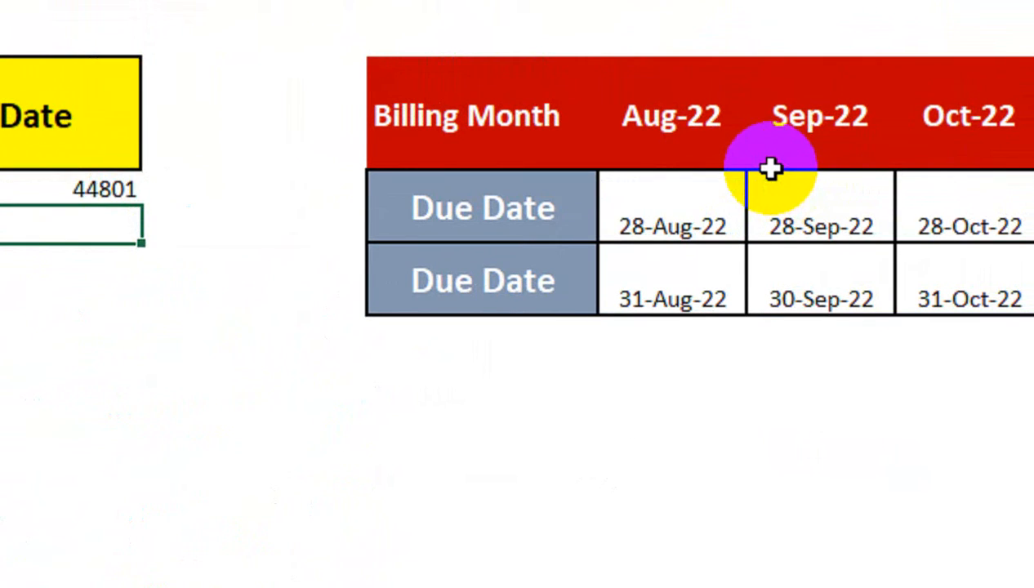
- Format the due date in C6 as a day-month-year date and fill the formula down to row 15
left_click(313, 189)
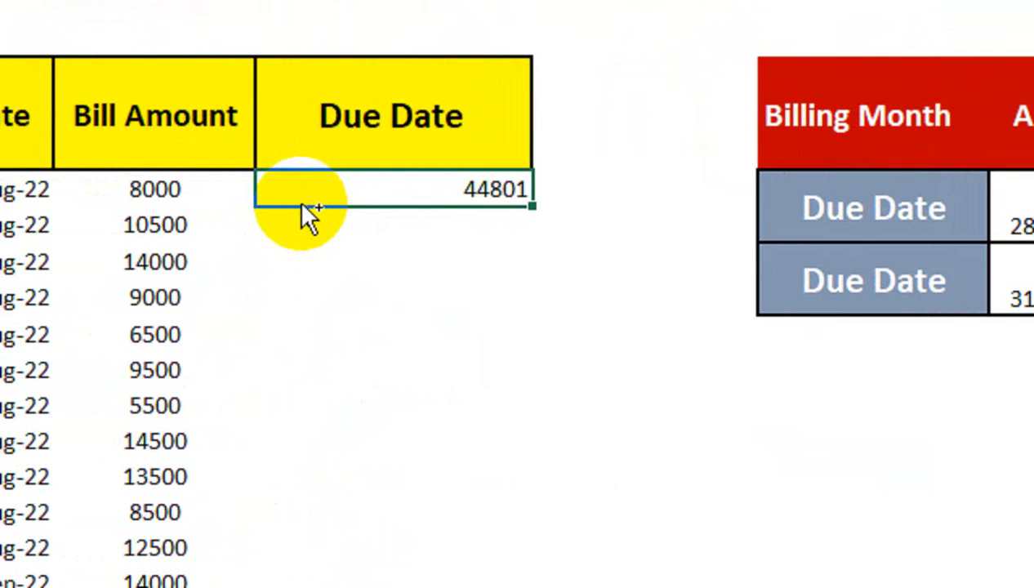
key("ctrl+shift+3")
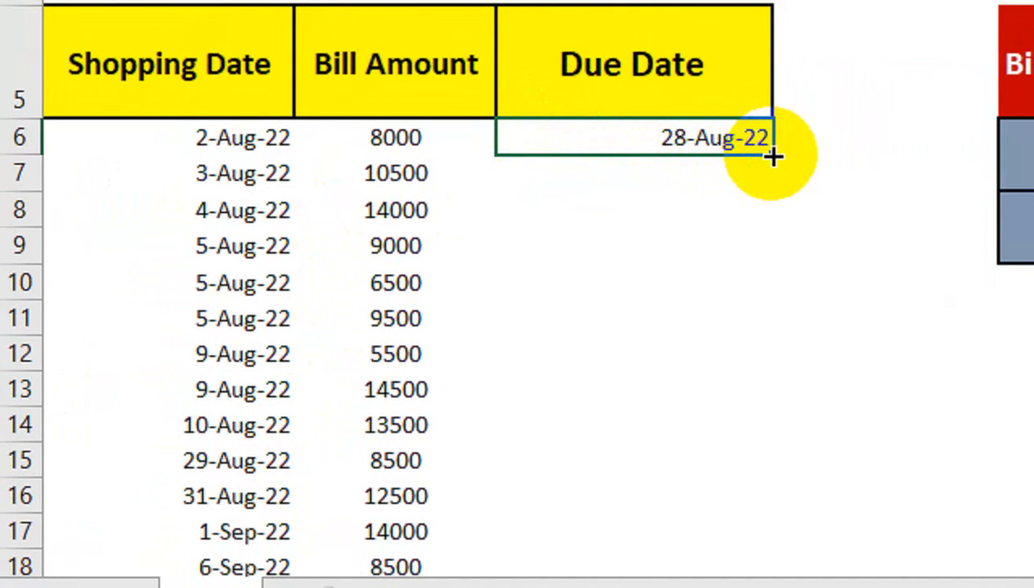
left_click_drag(772, 155, 771, 490)
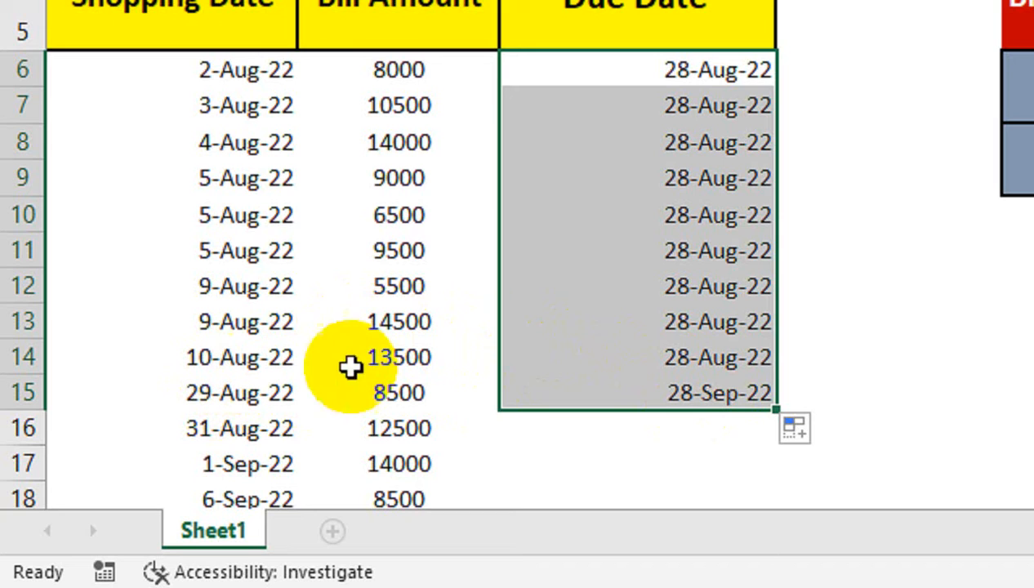
- Change the shopping date in A14 to 8/17/2022
left_click(254, 359)
double_click(254, 359)
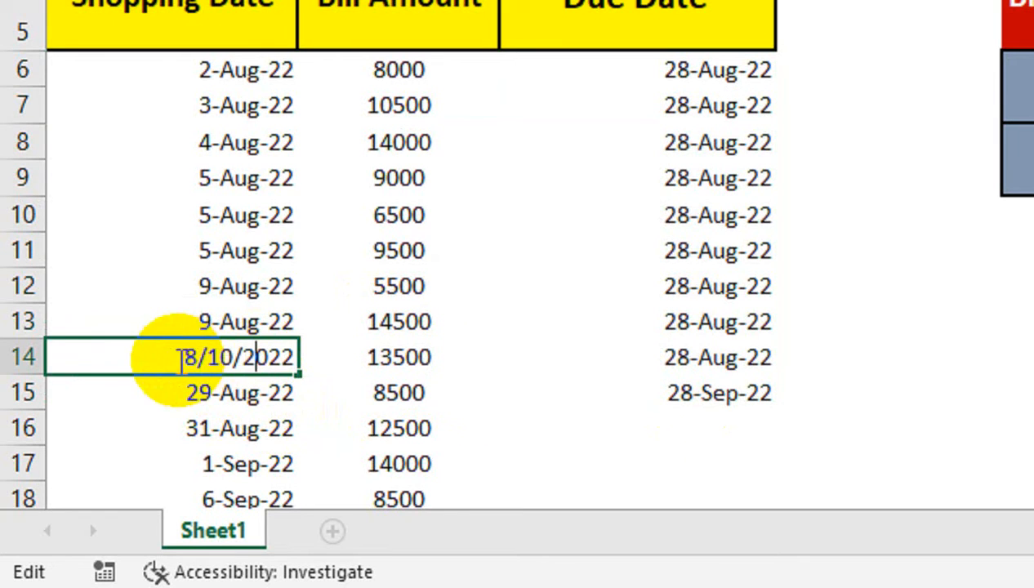
left_click_drag(232, 359, 222, 360)
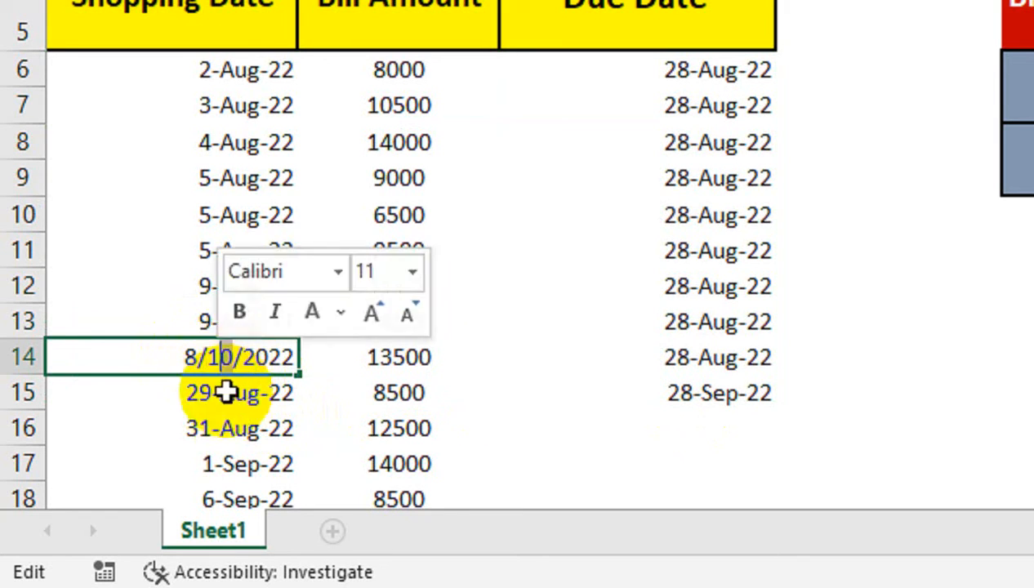
type("7")
key("Return")
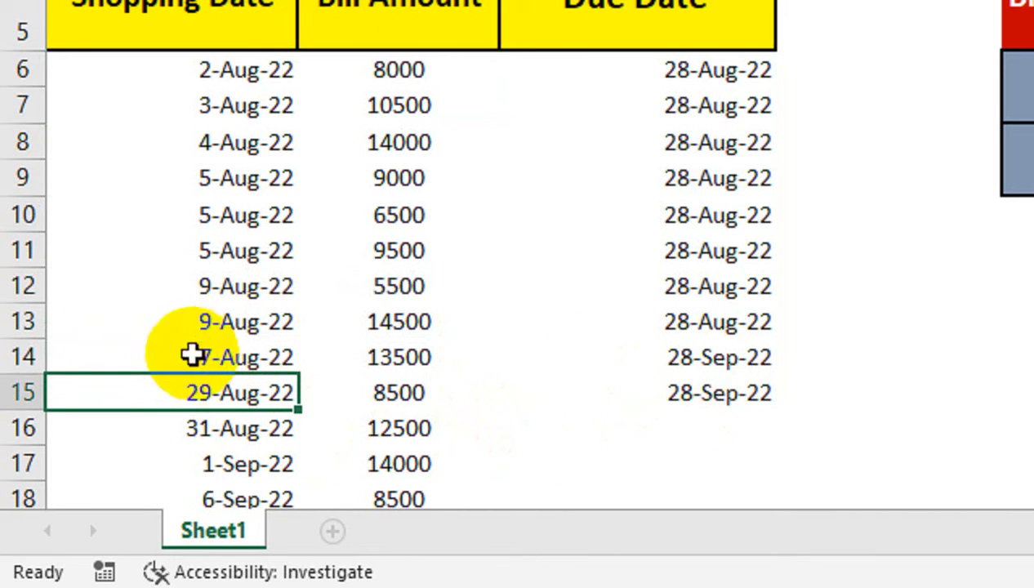
- Change the shopping date in A14 to 8/15/2022
double_click(214, 360)
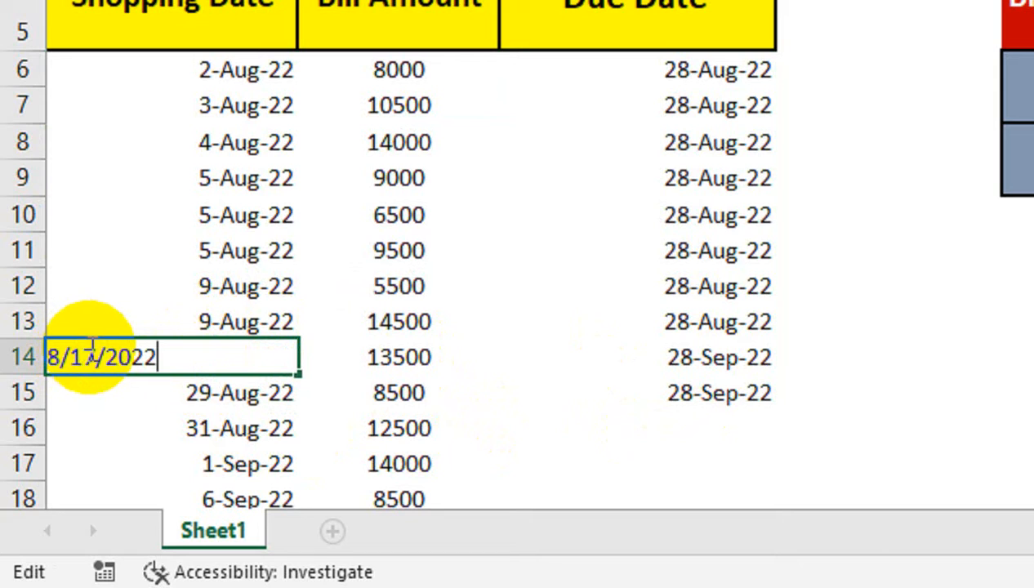
left_click_drag(92, 355, 84, 357)
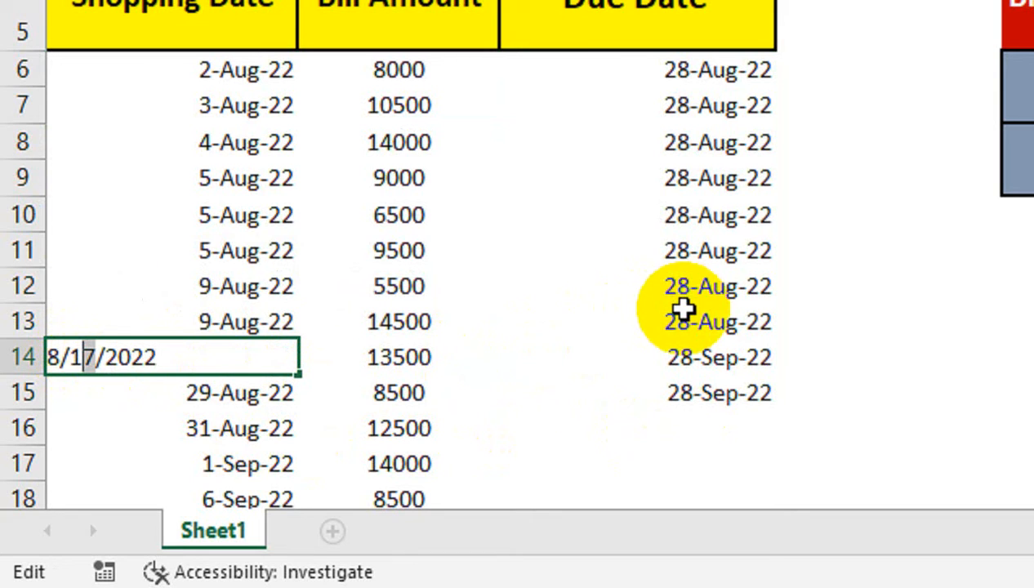
key("Return")
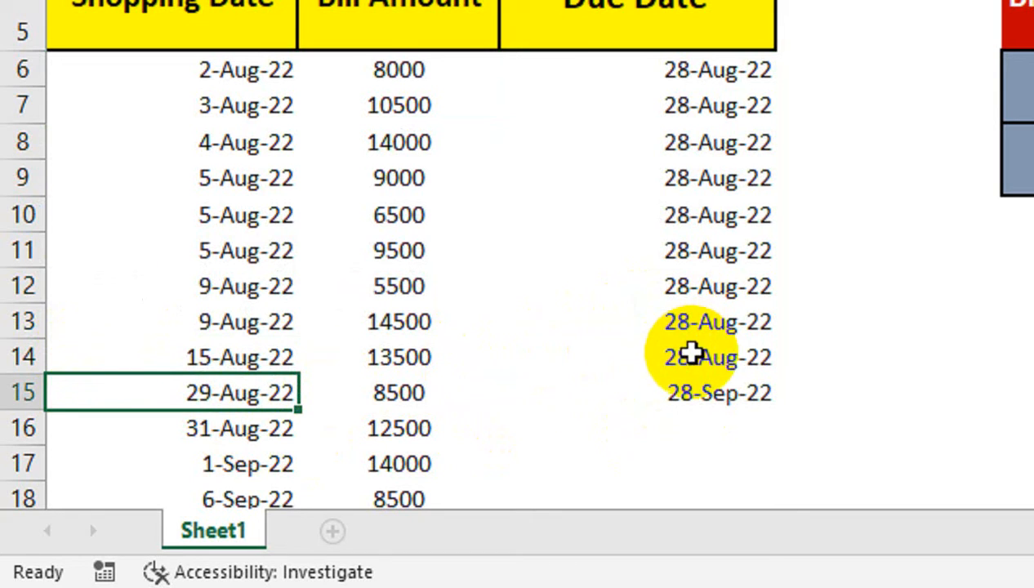
- Set the shopping date in A14 to 8/16/2022
left_click(227, 347)
double_click(227, 347)
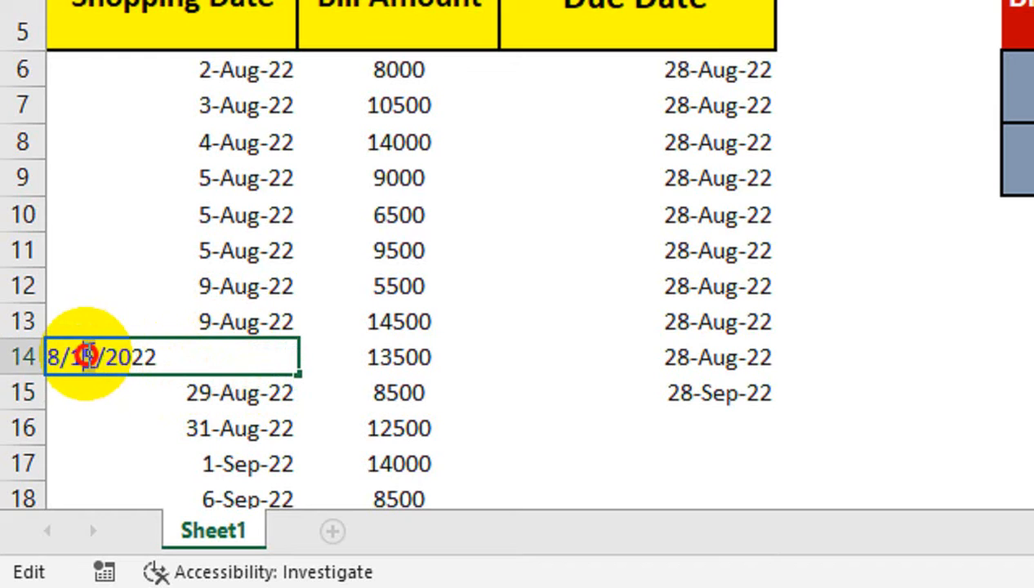
left_click_drag(84, 357, 88, 356)
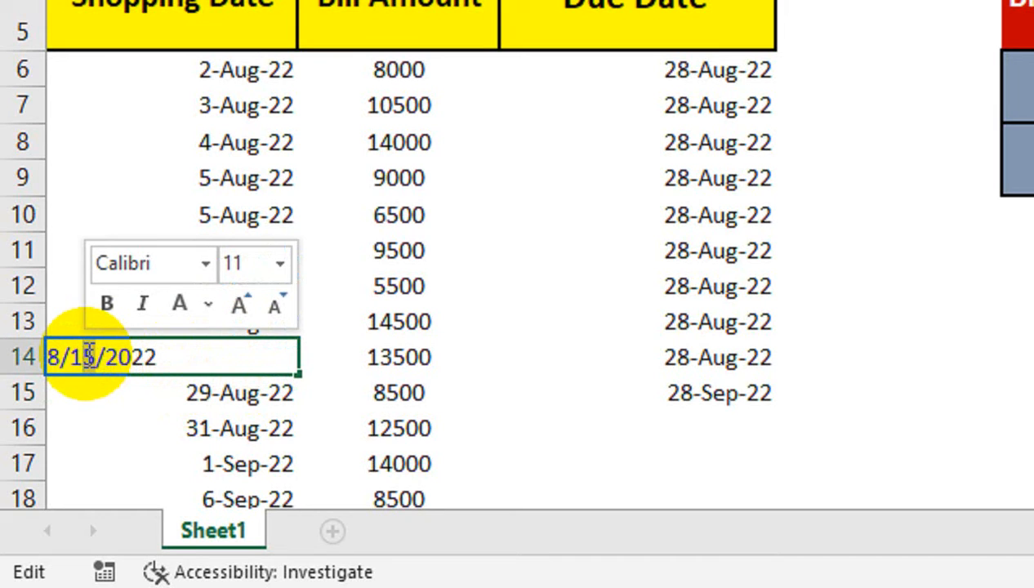
type("6")
key("Return")
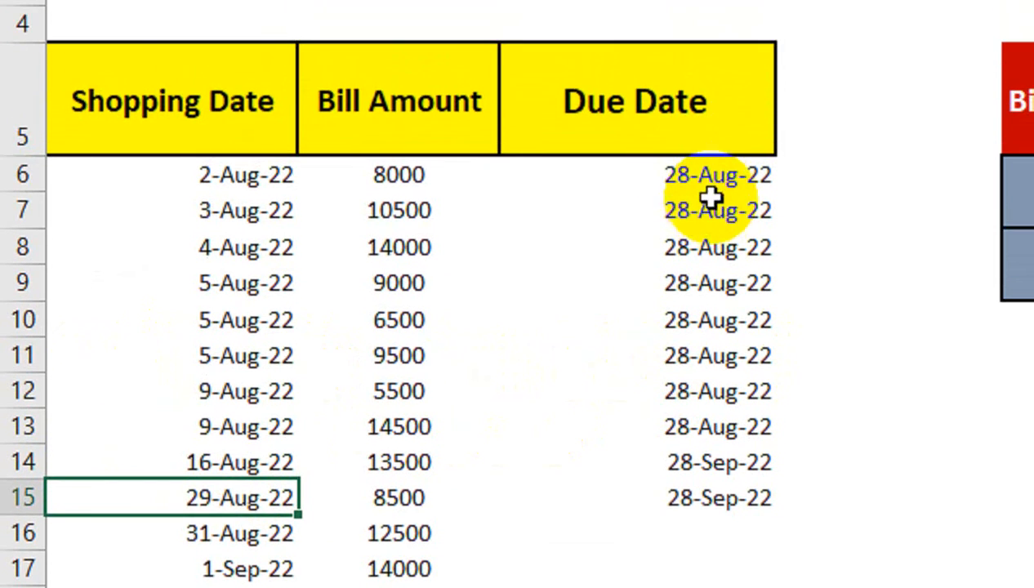
- Fill the due date formula in C6 down the whole Due Date column to row 50
left_click(718, 109)
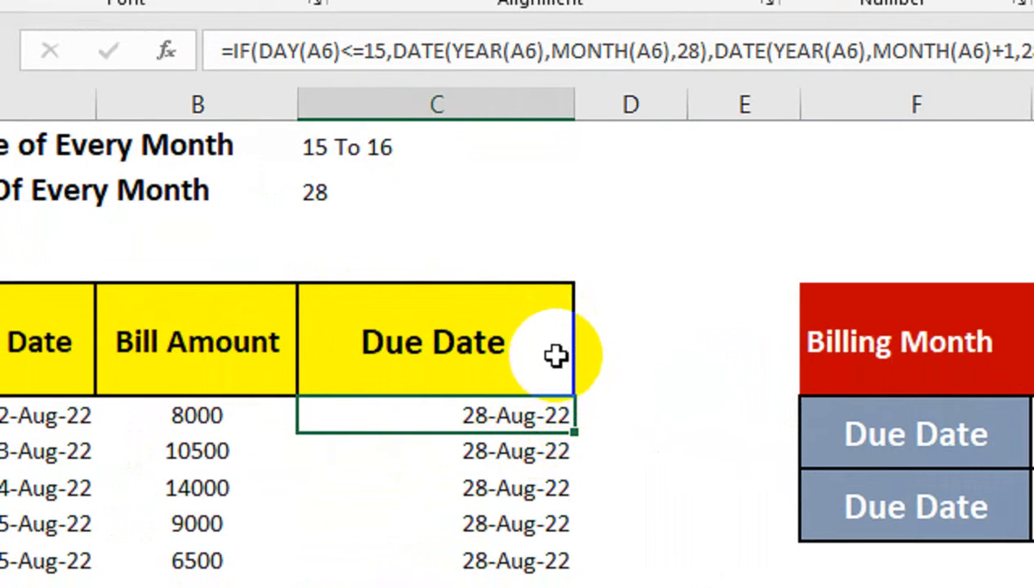
mouse_move(576, 439)
left_mouse_down()
mouse_move(574, 540)
mouse_move(565, 516)
mouse_move(568, 458)
mouse_move(579, 572)
mouse_move(581, 436)
left_mouse_up()
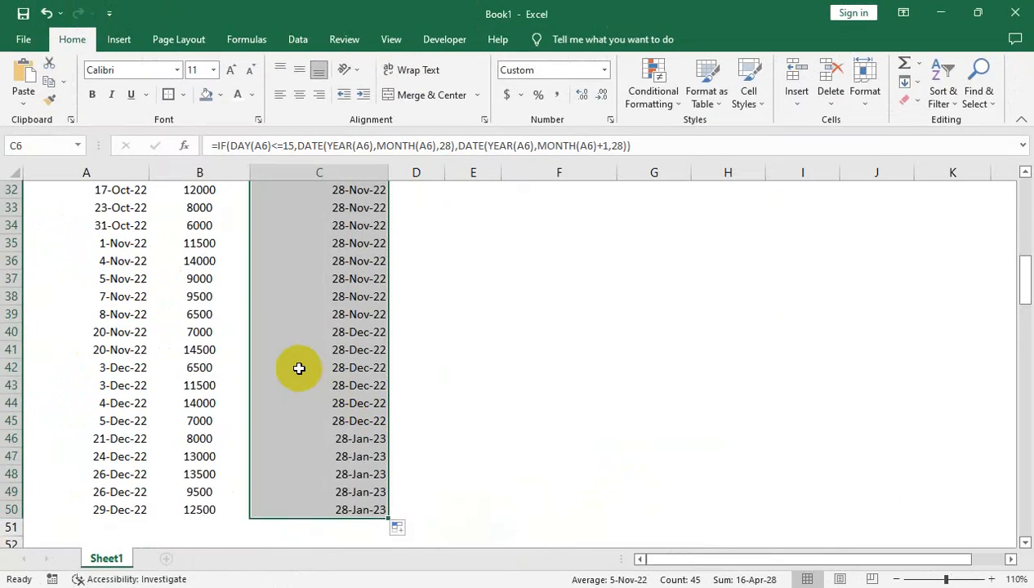
scroll(299, 368, "up", 10)
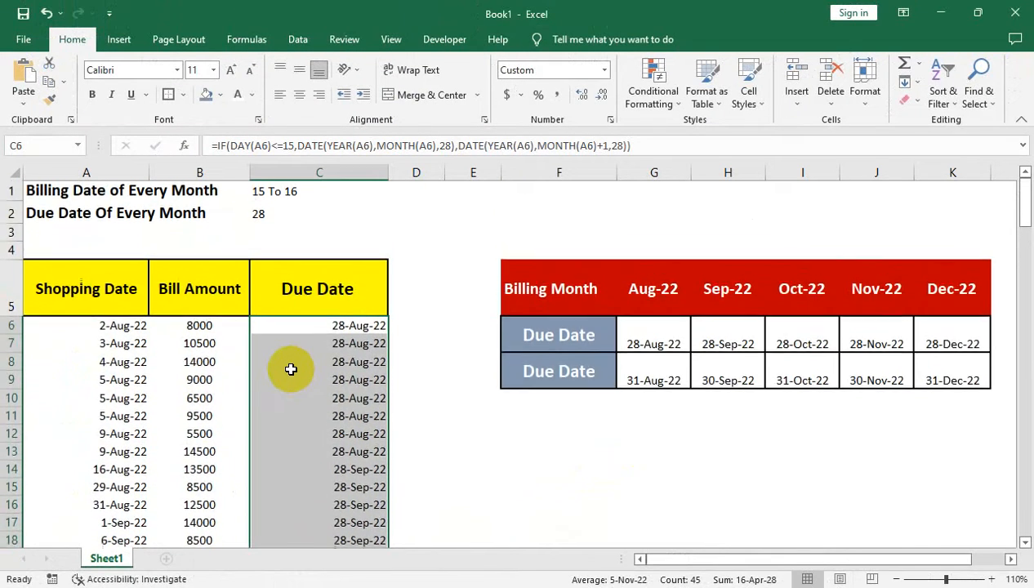
left_click(582, 414)
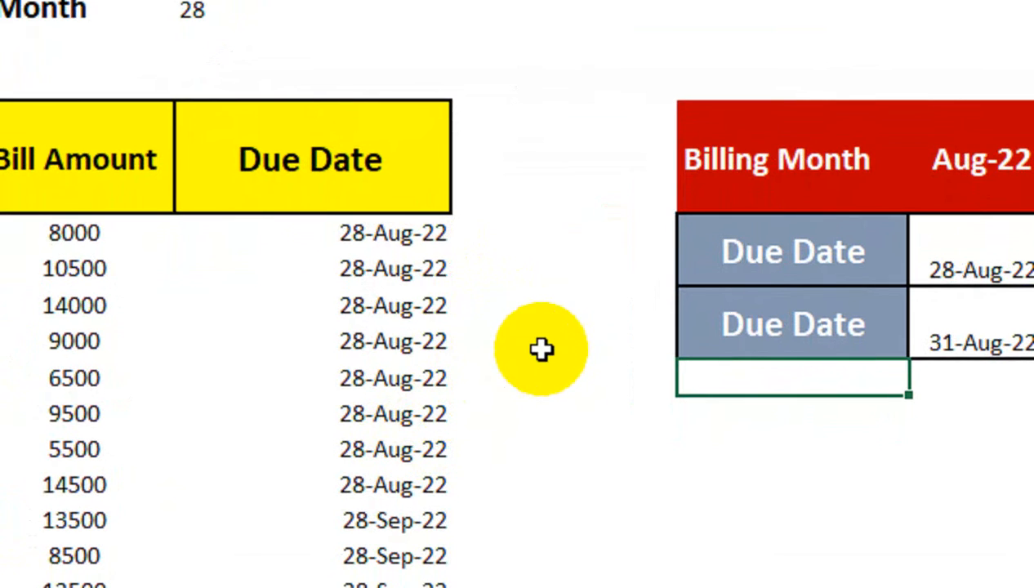
- Clear the dates in the second Due Date row of the Billing Month table and set those cells to General format
left_click_drag(767, 265, 1033, 253)
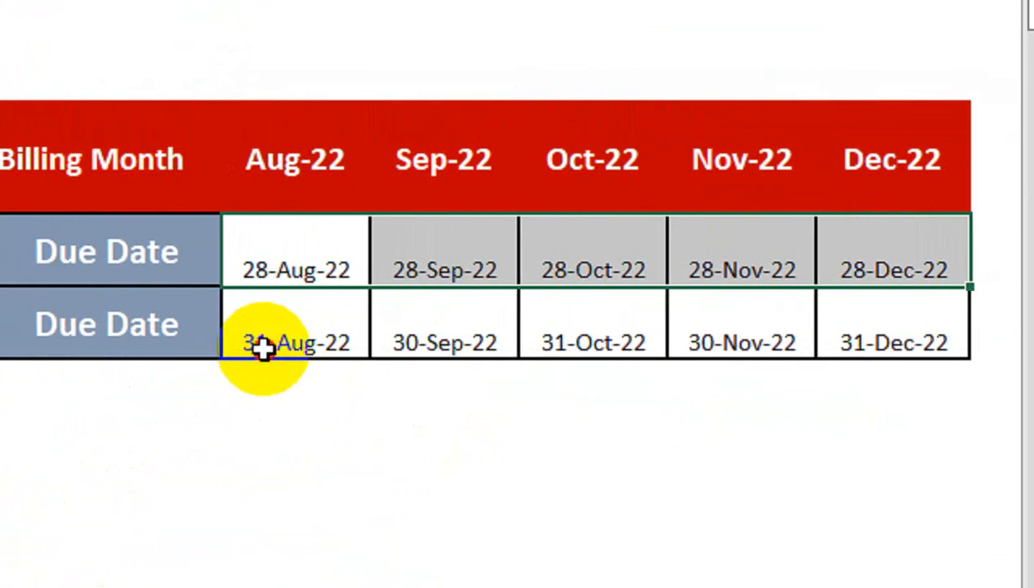
left_click_drag(241, 343, 825, 330)
key("Delete")
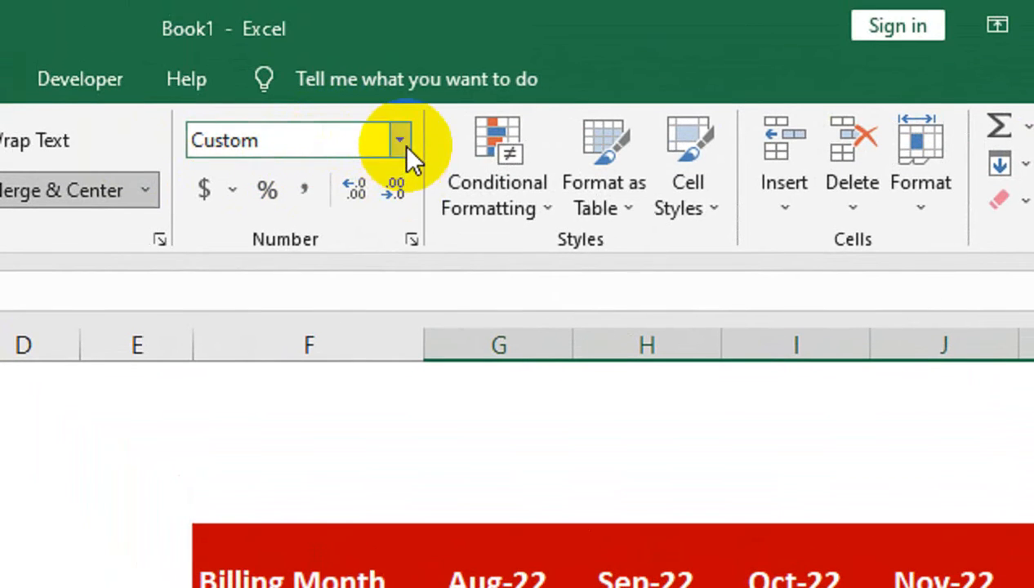
left_click(402, 143)
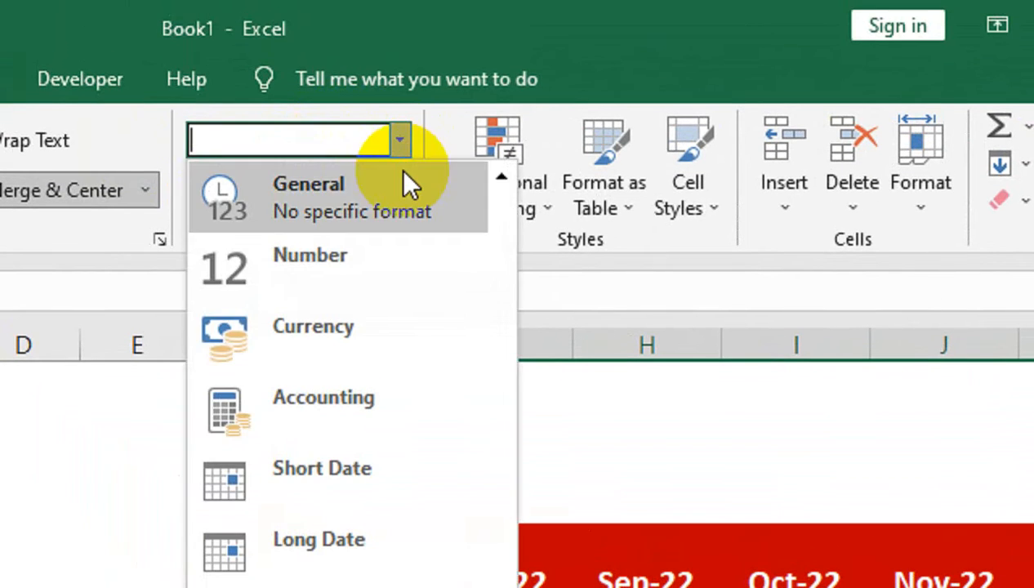
left_click(404, 185)
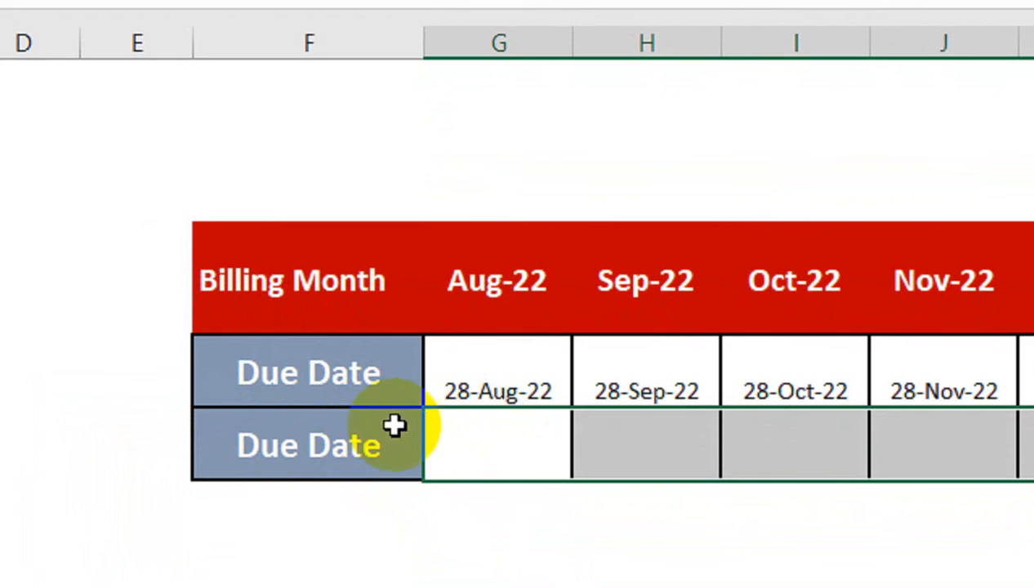
- Replace the second Due Date label in the Billing Month table with Due Amount
left_click(340, 451)
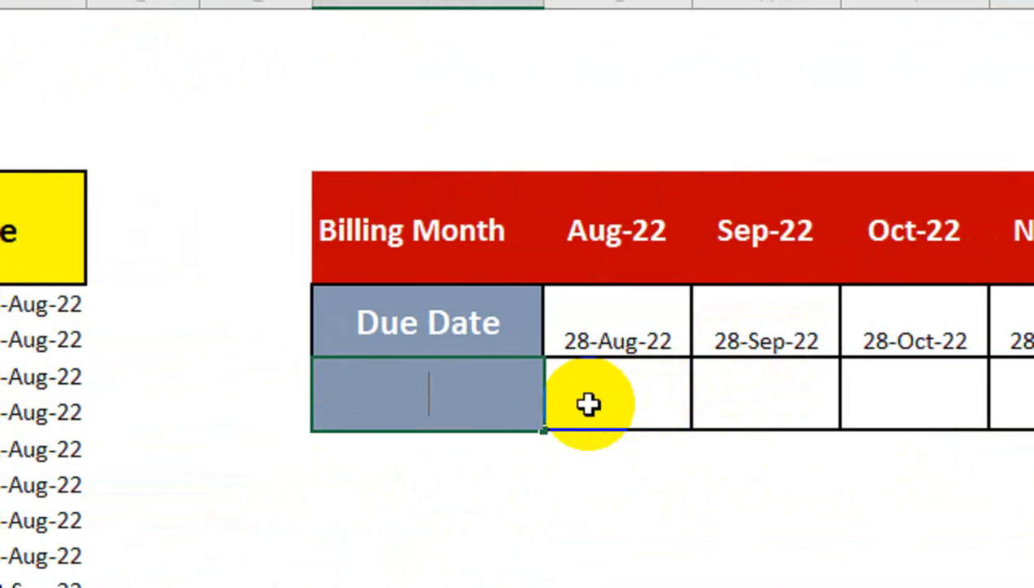
key("Return")
key("Up")
type("D")
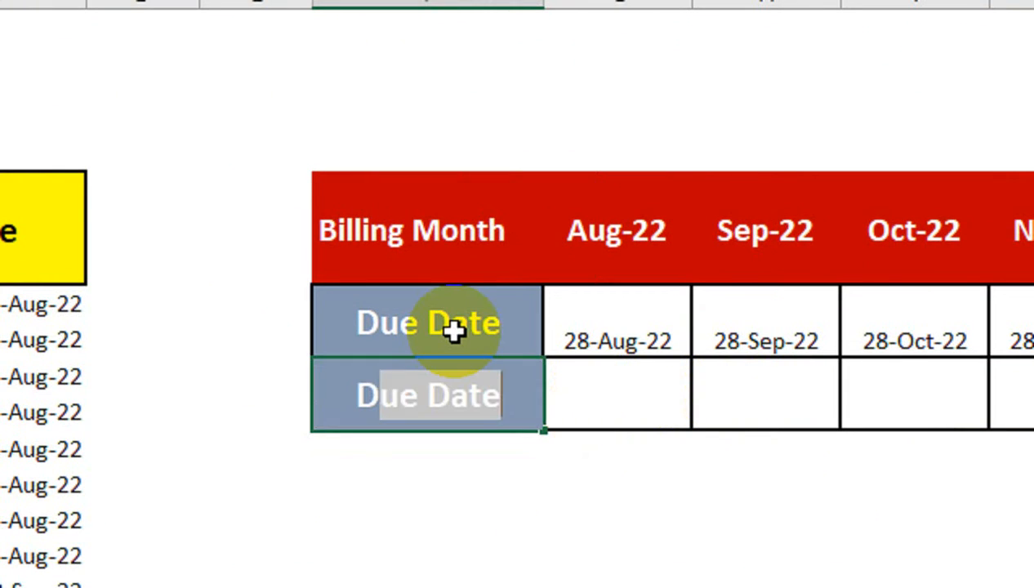
type("ue a")
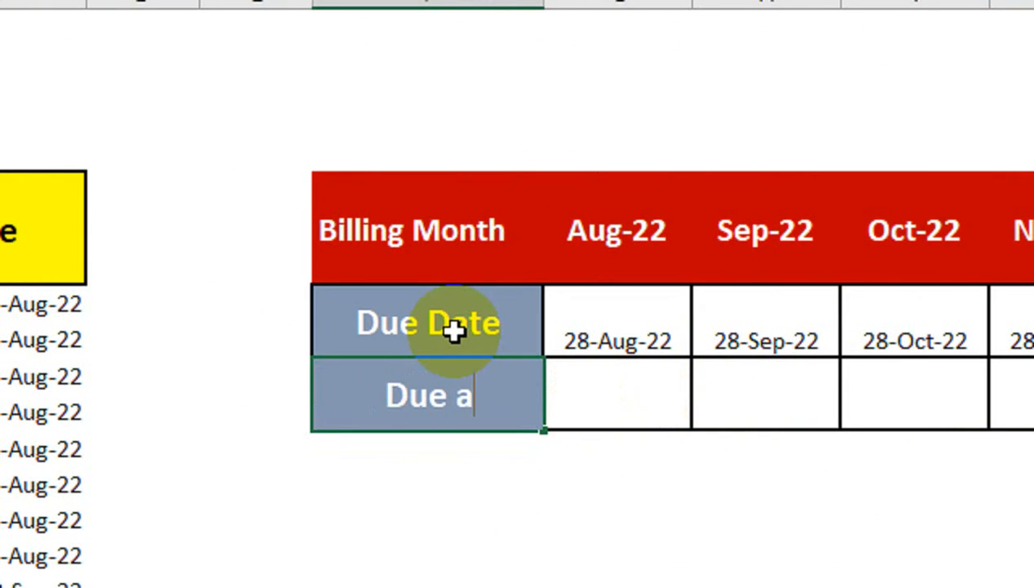
type("mount")
key("Return")
key("Up")
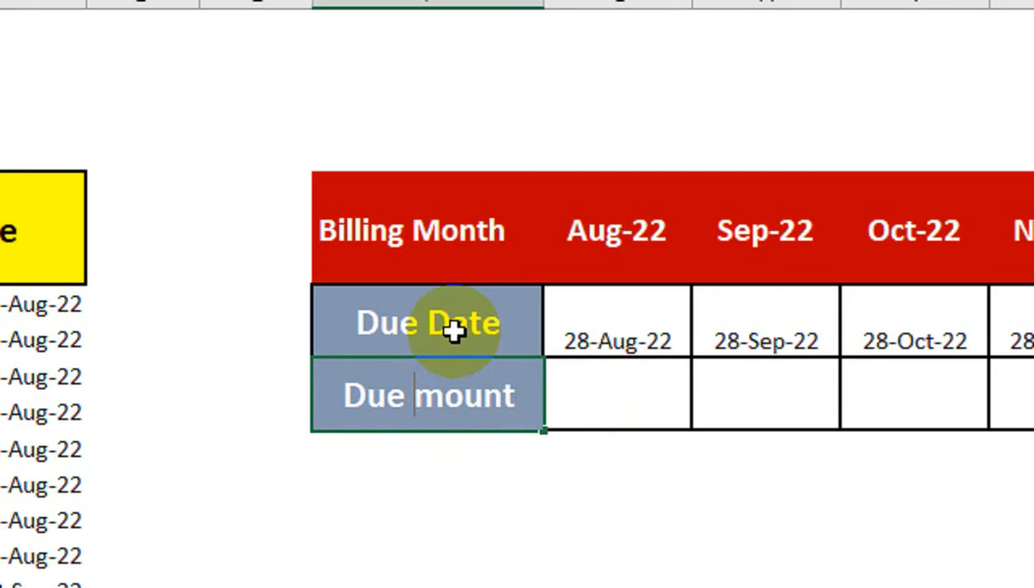
- Start a SUMIF formula in the Due Amount cell for Aug-22
key("Right")
type("=")
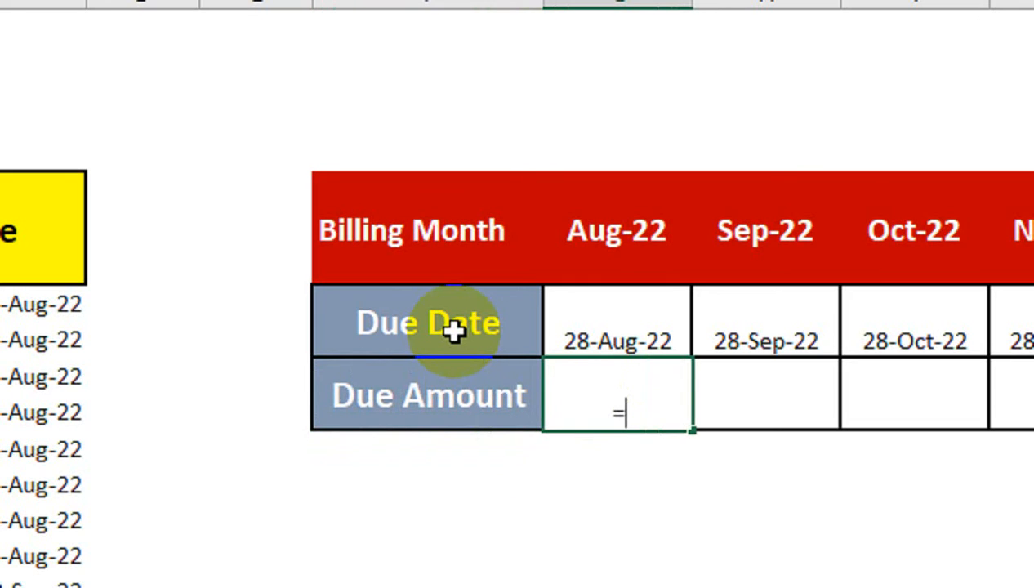
type("sumf")
key("BackSpace")
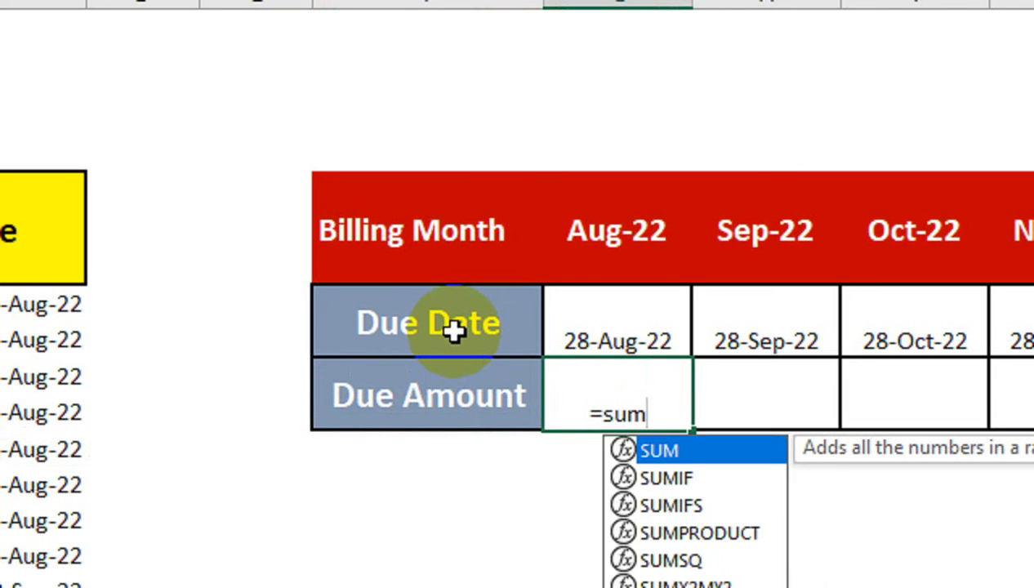
key("Tab")
key("BackSpace")
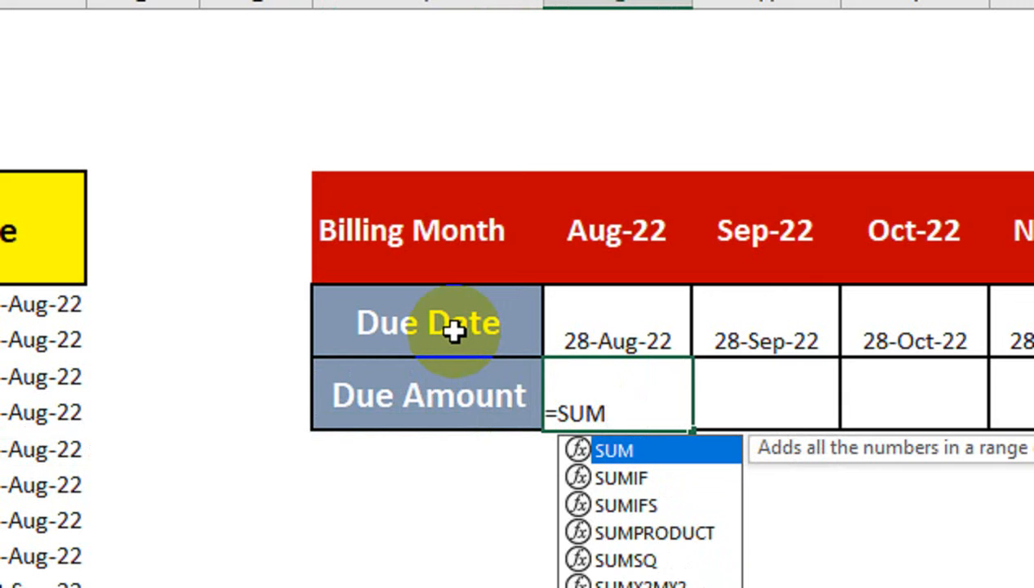
key("Down")
key("Tab")
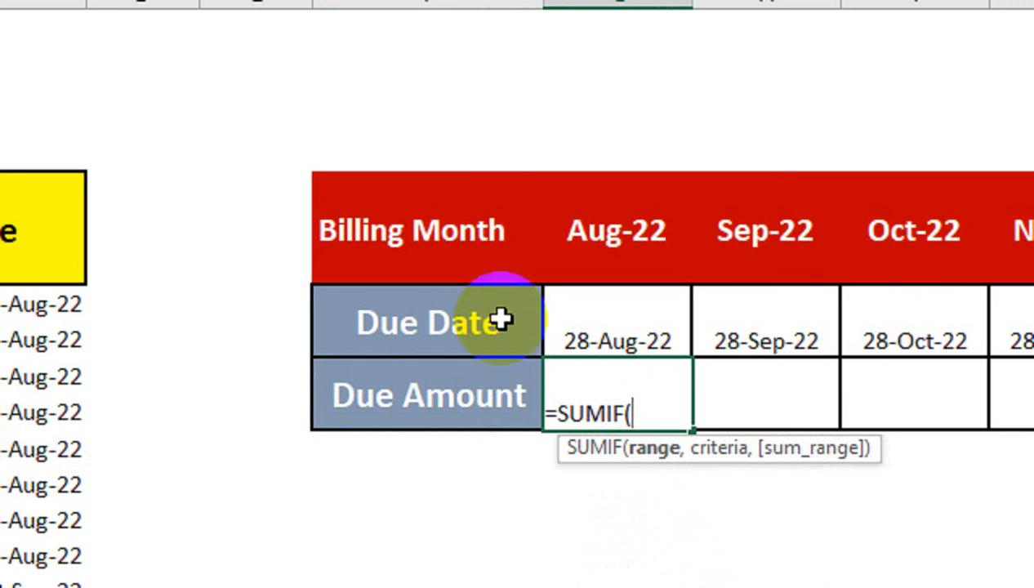
- Give SUMIF the absolute due date range $C$6:$C$50 and the row-locked criterion G$6
left_click(257, 316)
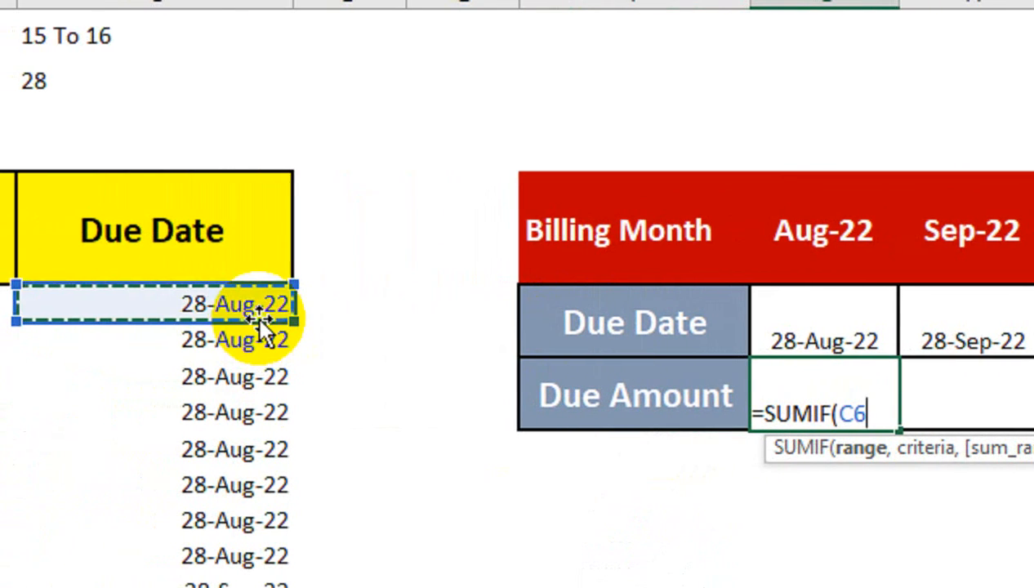
key("ctrl+shift+Down")
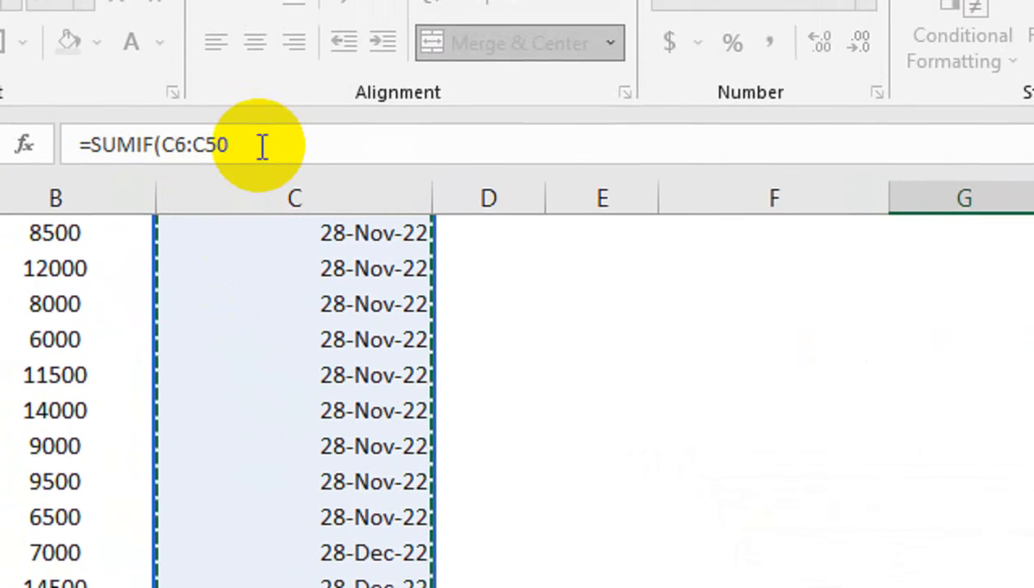
key("F4")
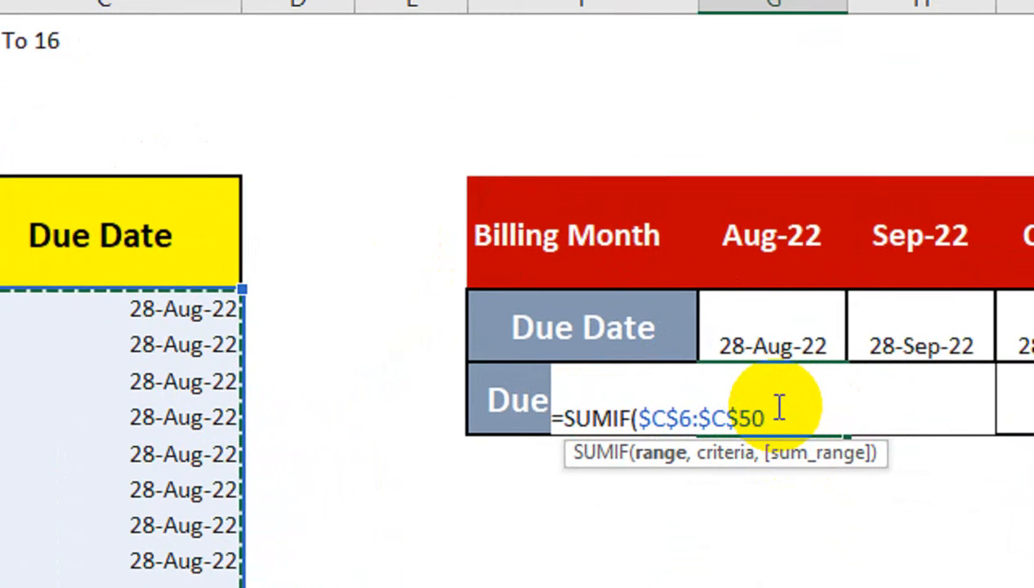
type(",")
left_click(760, 341)
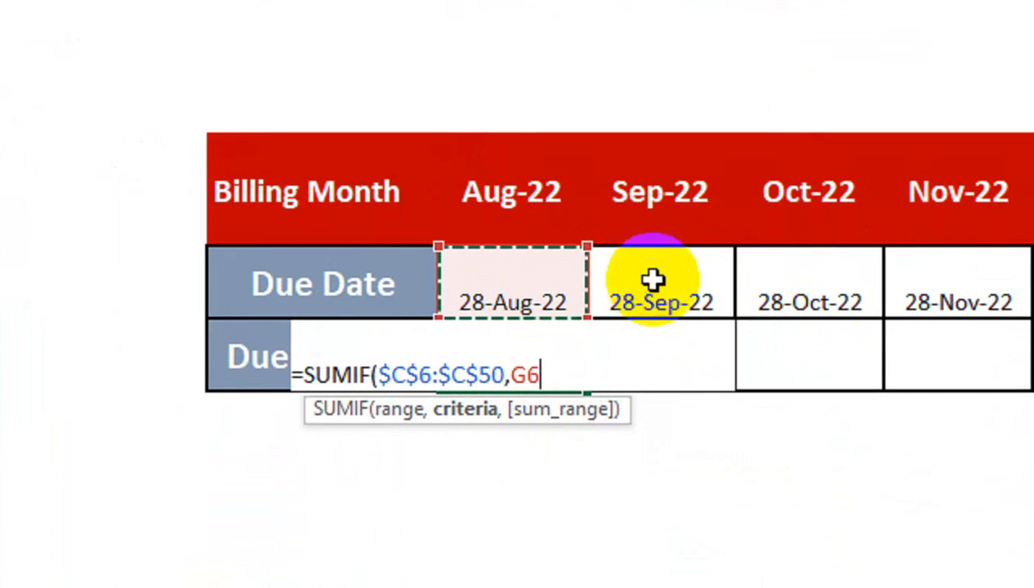
key("F4")
key("F4")
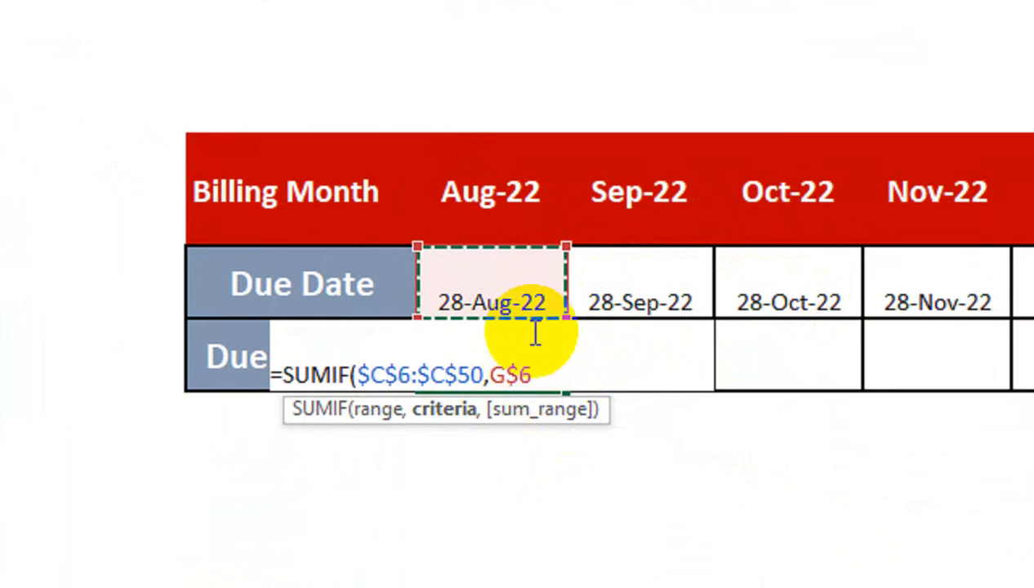
- Add the absolute bill amount range $B$6:$B$50 as the sum range, close the SUMIF formula and enter it
type(",")
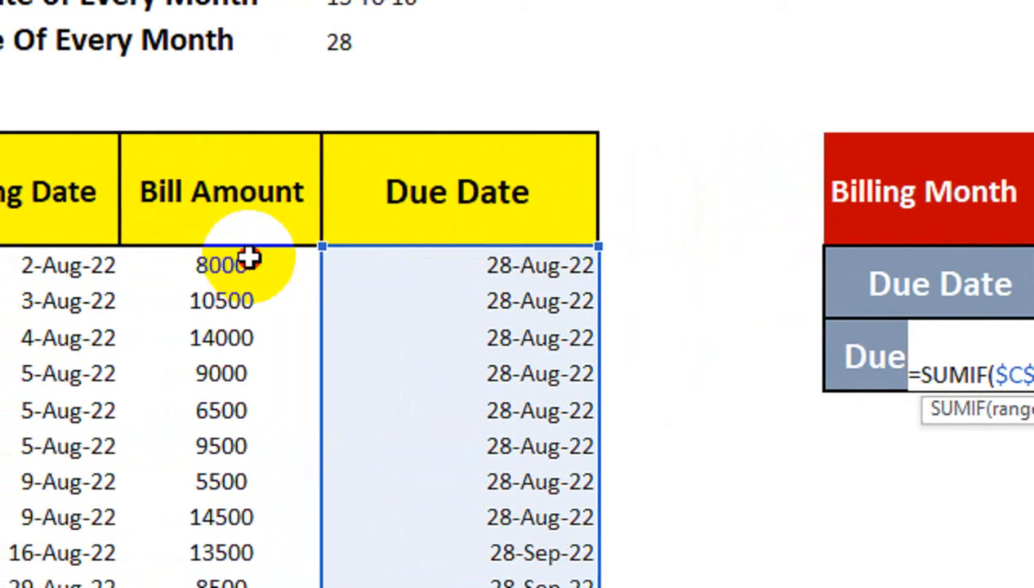
left_click(258, 259)
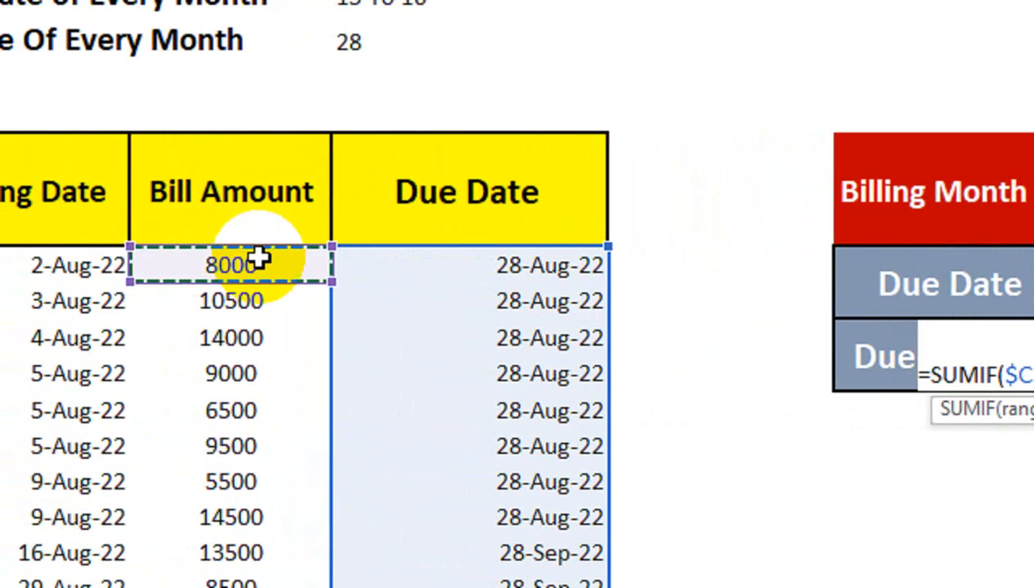
key("ctrl+shift+Down")
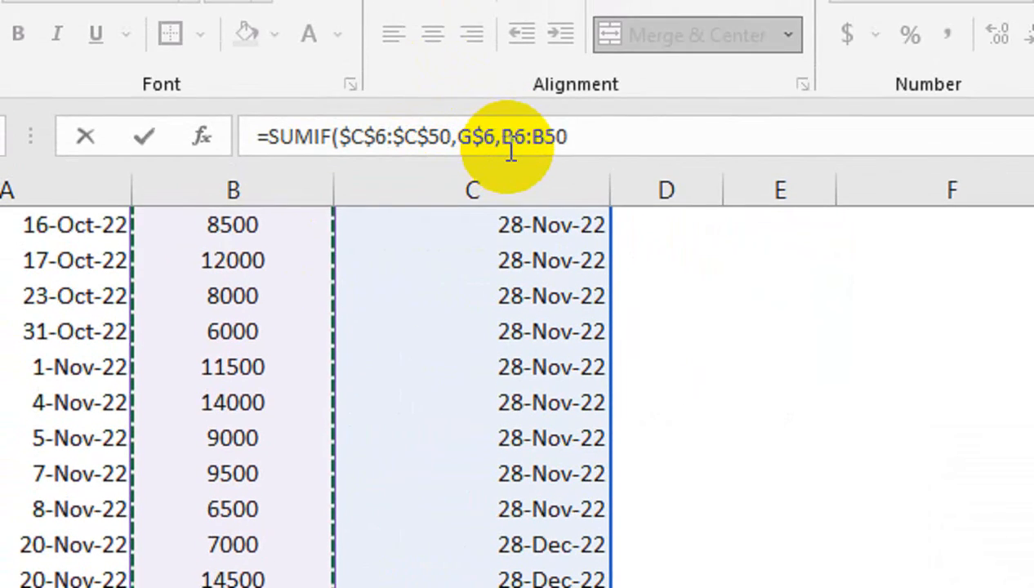
key("F4")
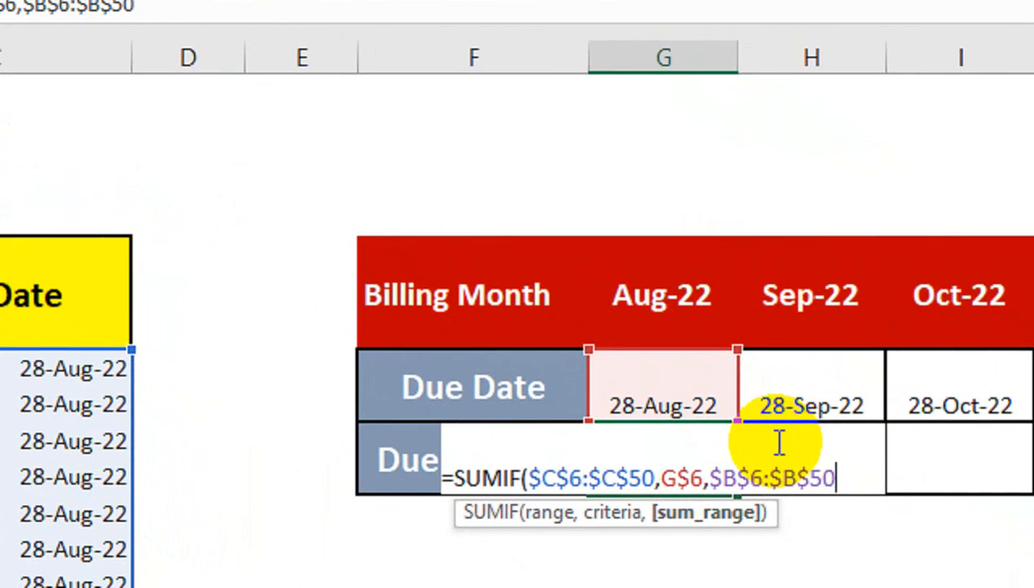
type(")")
key("Return")
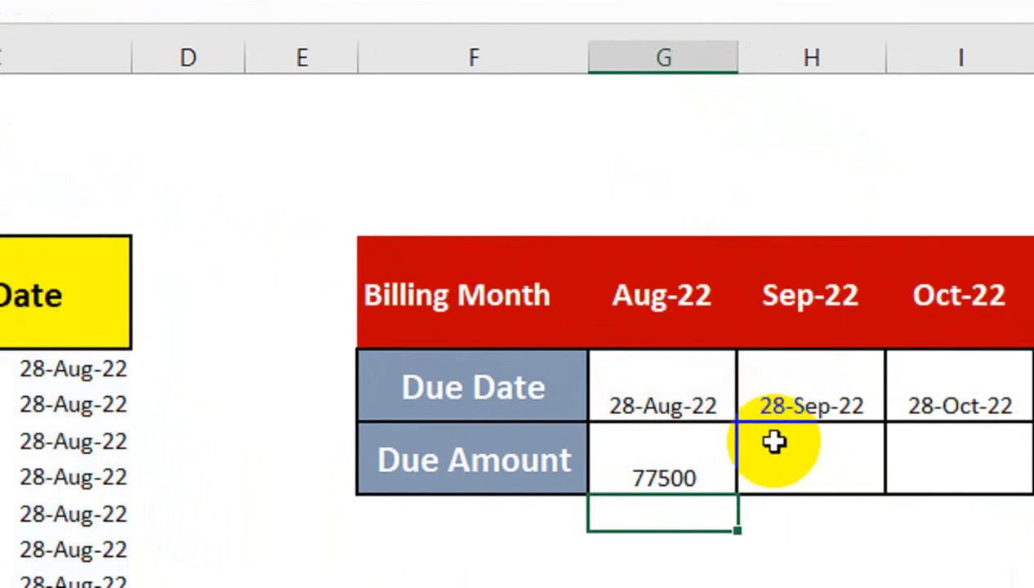
- Fill the Due Amount formula across to Dec-22 and format the amounts as larger, bold, middle-aligned text
left_click(720, 457)
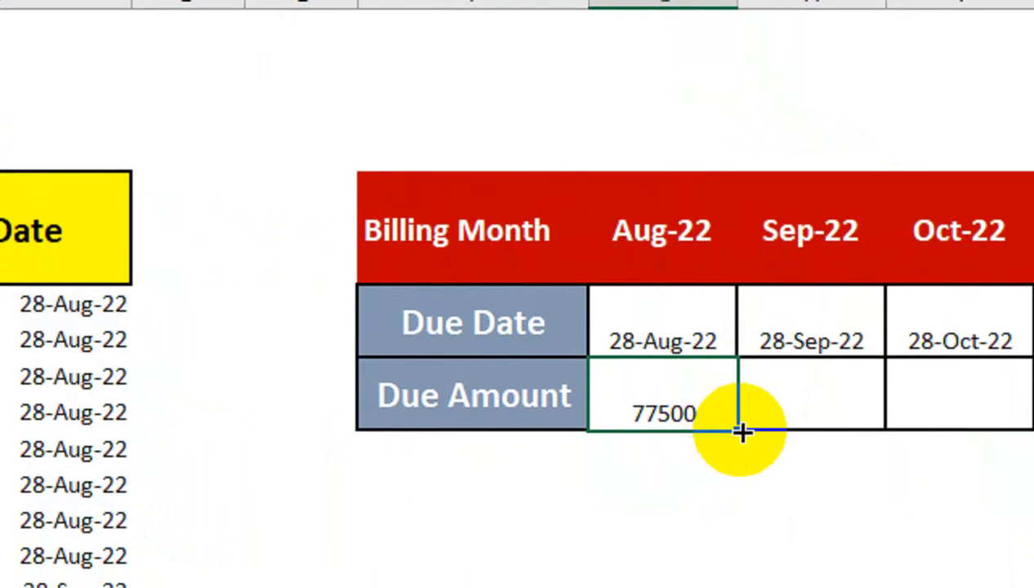
left_click_drag(737, 494, 1033, 486)
left_click_drag(960, 421, 1033, 408)
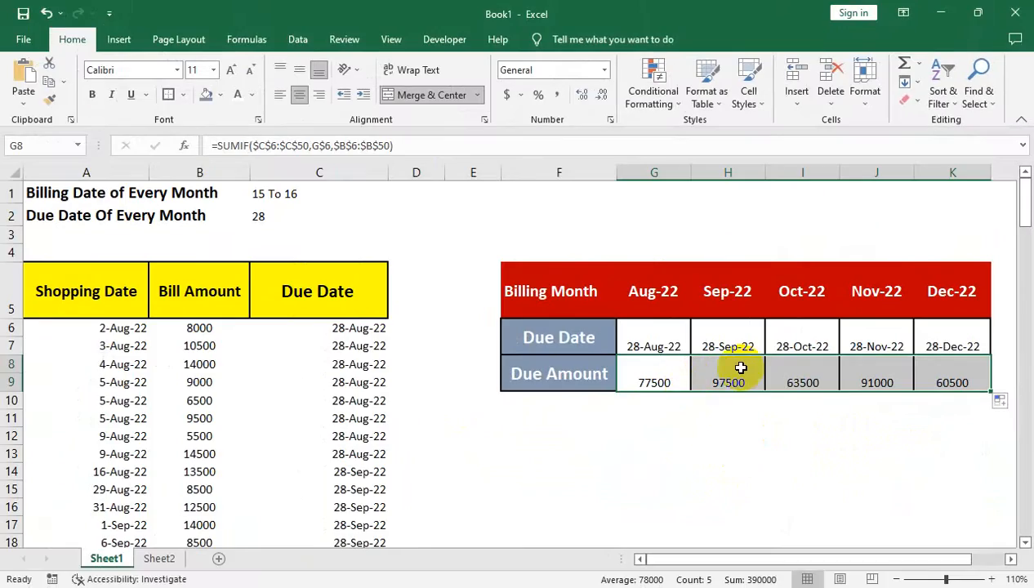
left_click(301, 74)
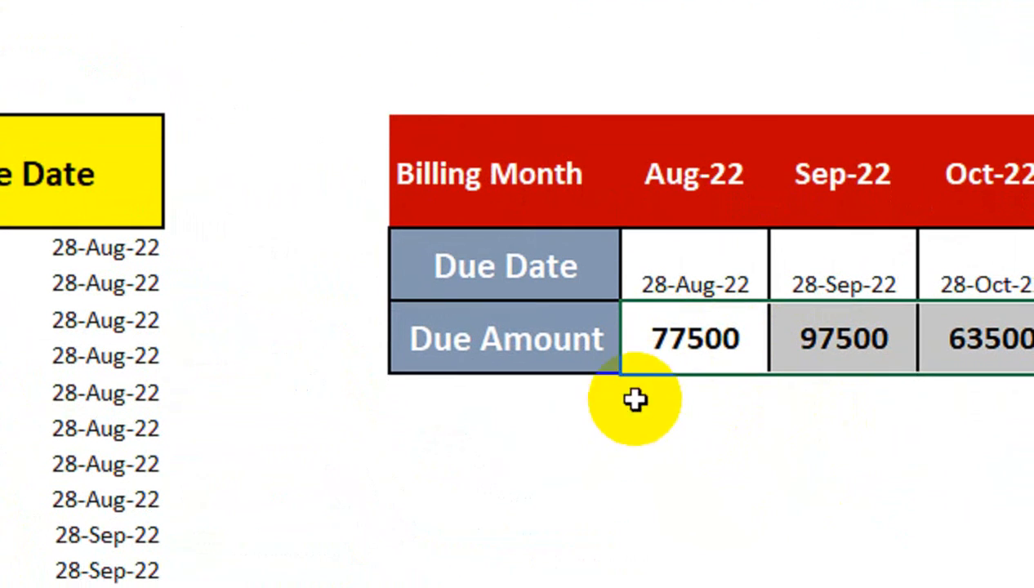
- Total the Due Amounts from Aug-22 to Dec-22 in cell H12 with =SUM(G8:K9)
left_click(775, 452)
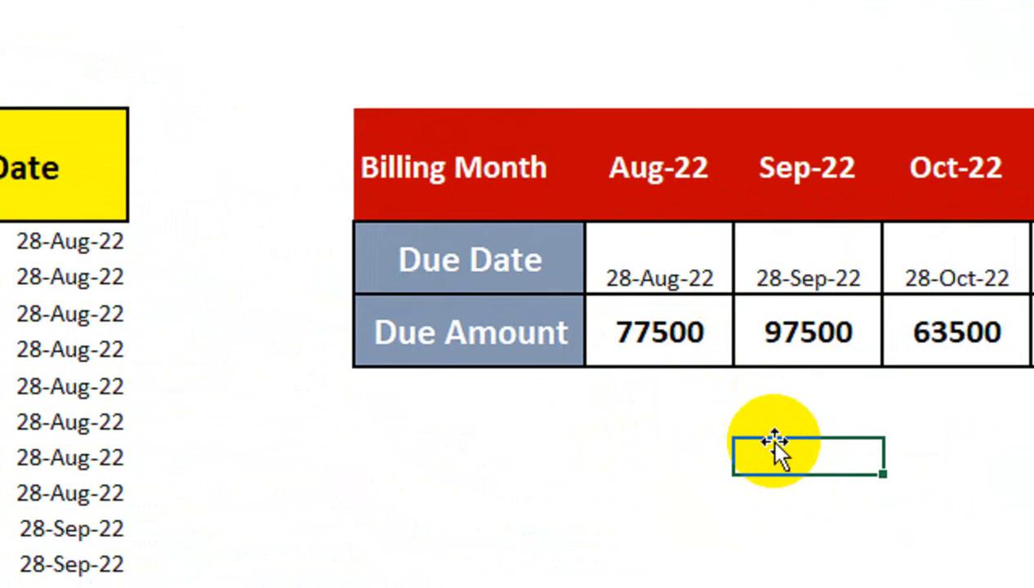
type("=su")
key("Tab")
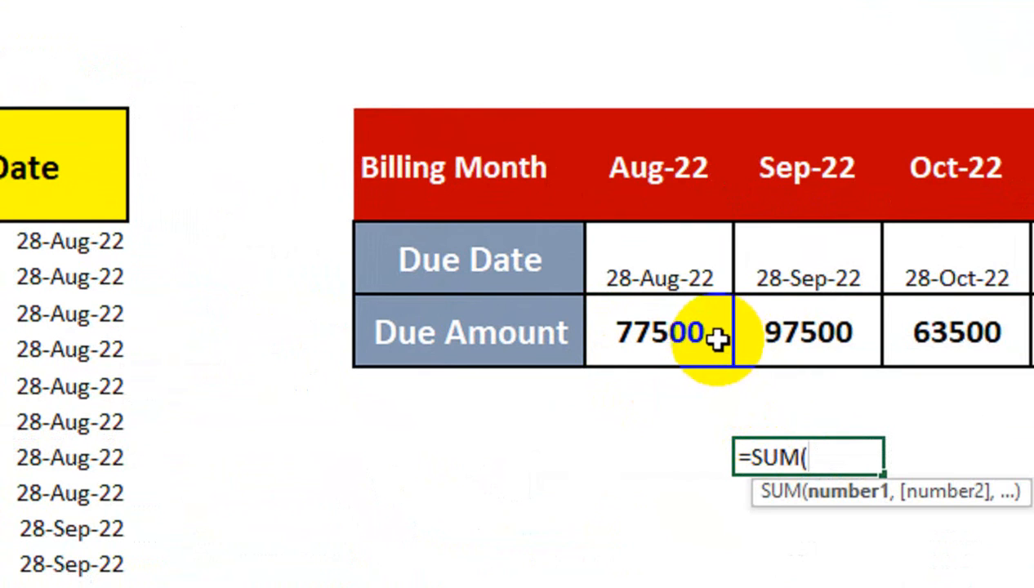
left_click_drag(717, 339, 1033, 329)
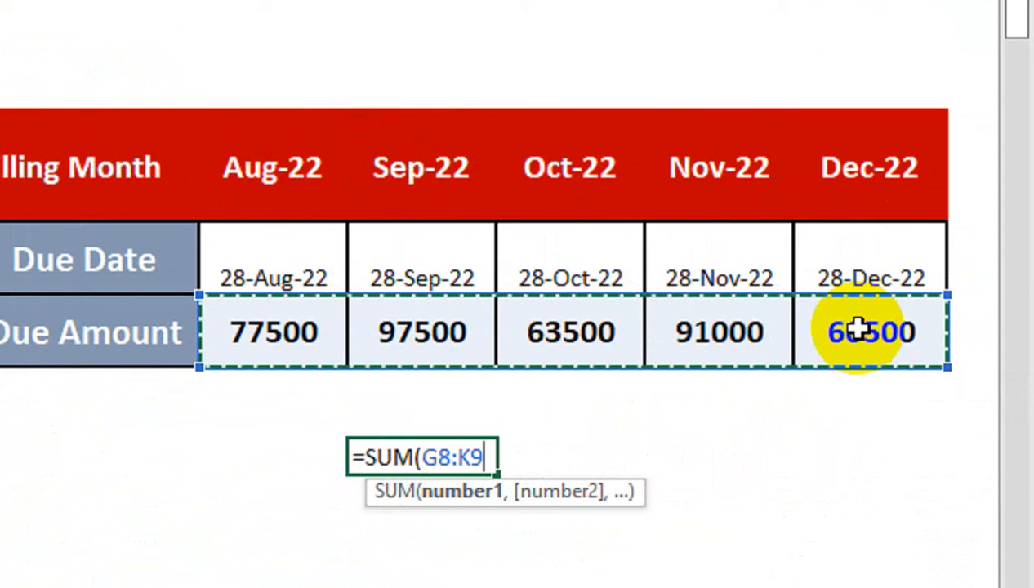
type(")")
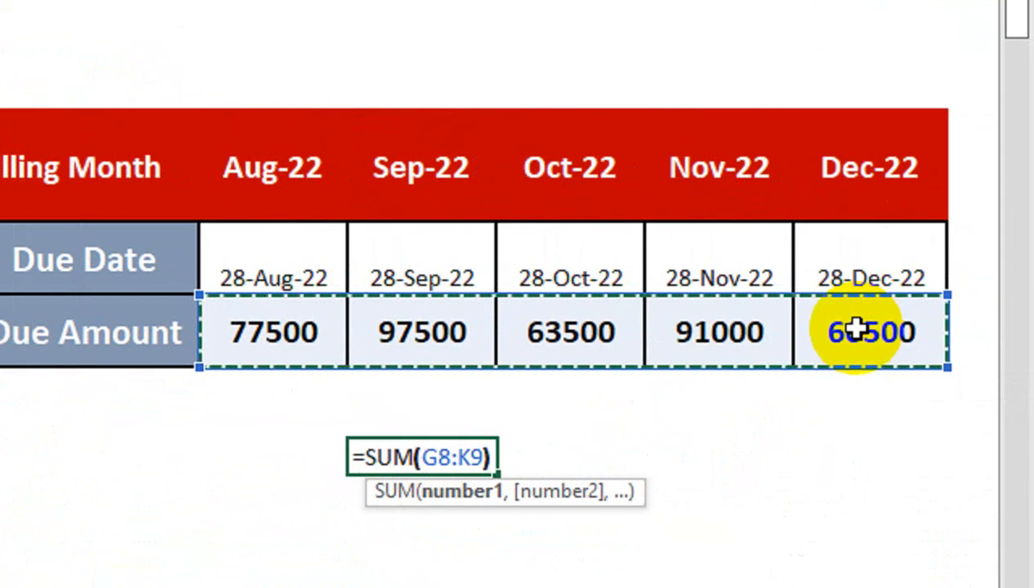
key("Return")
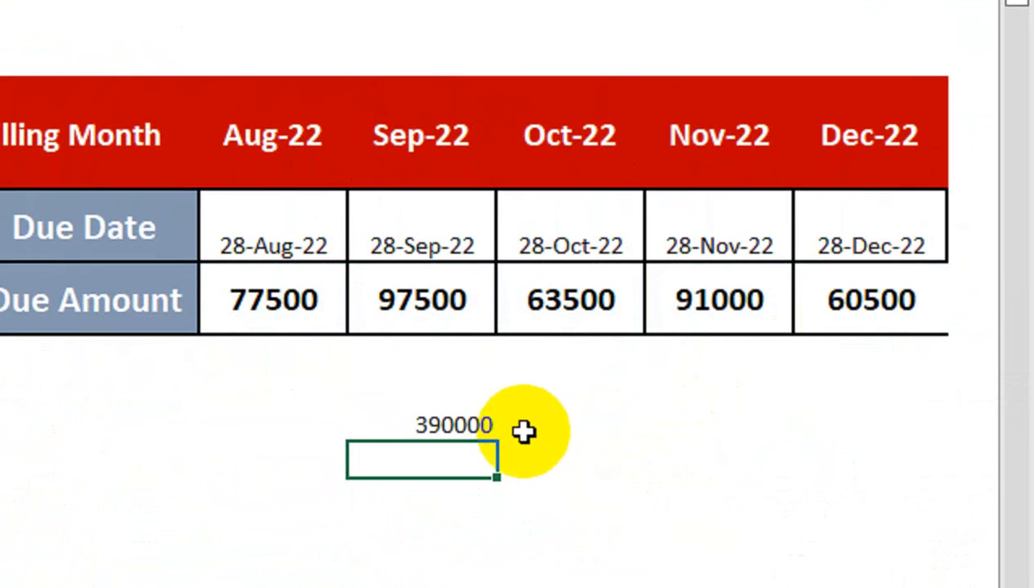
- Total the Bill Amount column in cell F14 with =SUM(B6:B45) to cross-check the due amounts
left_click(478, 455)
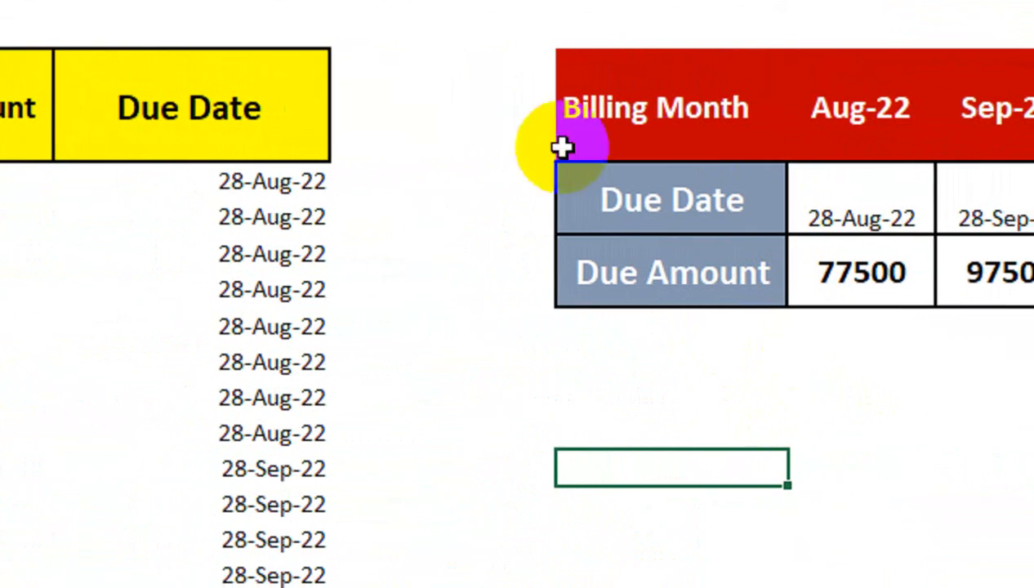
type("=SUM(")
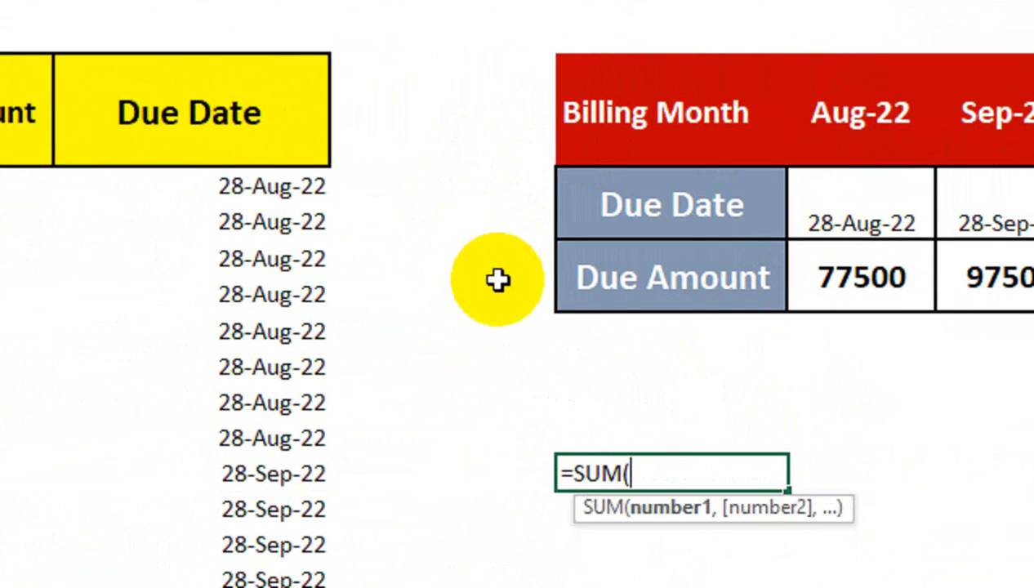
left_click_drag(238, 186, 351, 307)
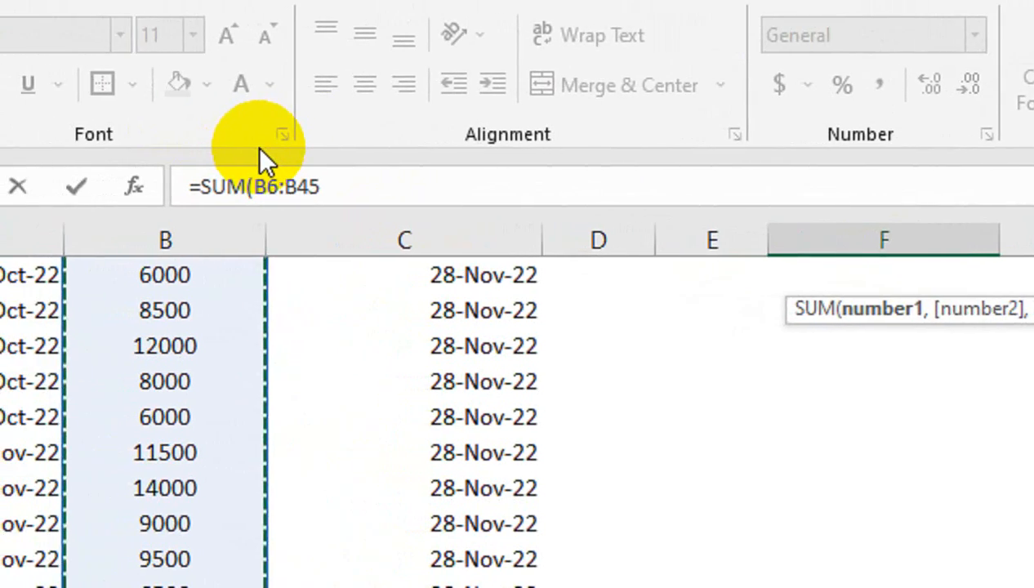
type(")")
key("Return")
scroll(754, 372, "up", 3)
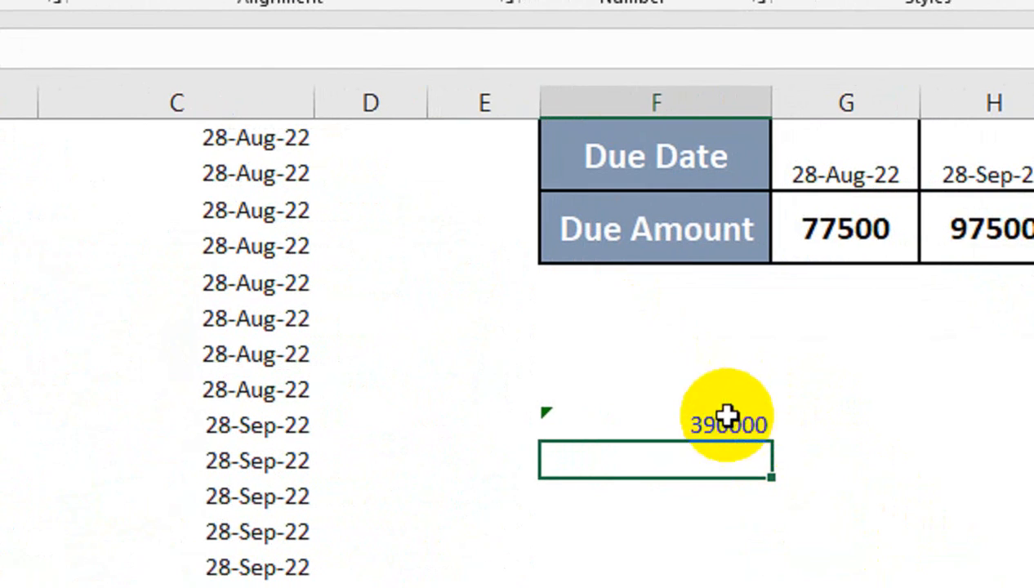
- Enter a SUM of the Aug-22 to Dec-22 Due Amounts in cell H10, directly below the Sep-22 amount
left_click(949, 559)
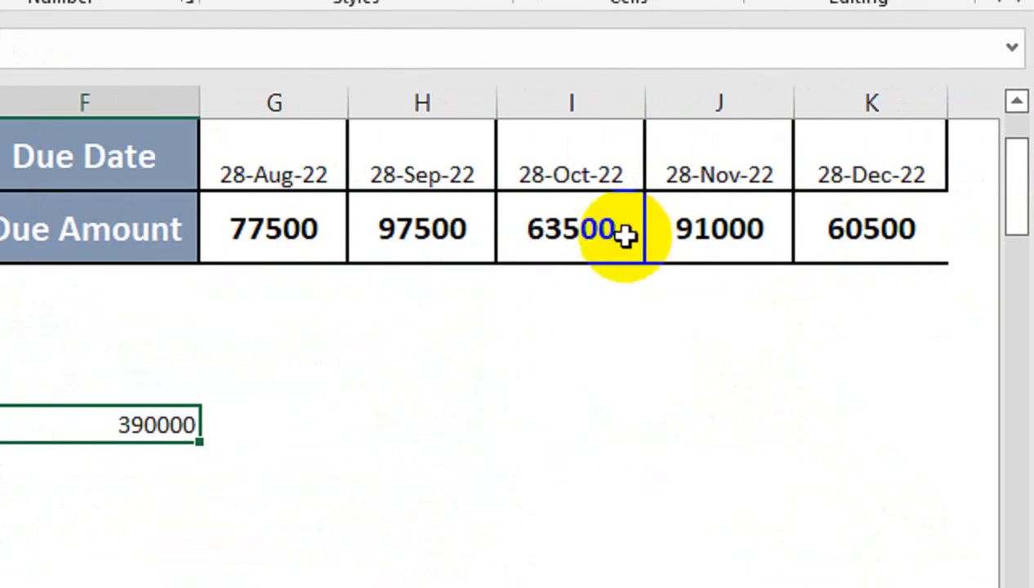
left_click(992, 290)
type("=SUM(")
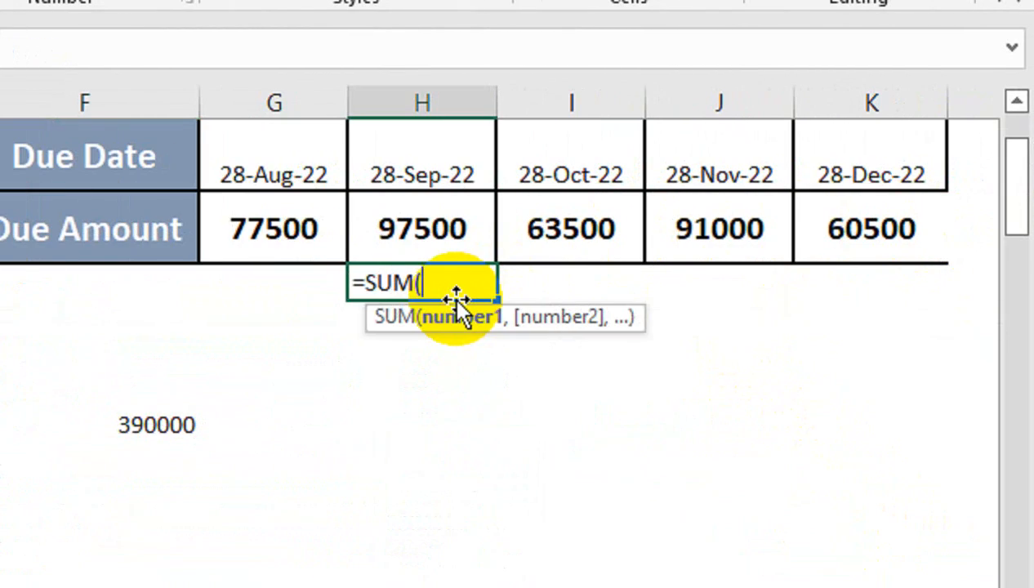
key("Up")
key("Left")
key("shift+Right")
key("shift+Right")
key("shift+Right")
key("shift+Right")
key("Return")
key("Left")
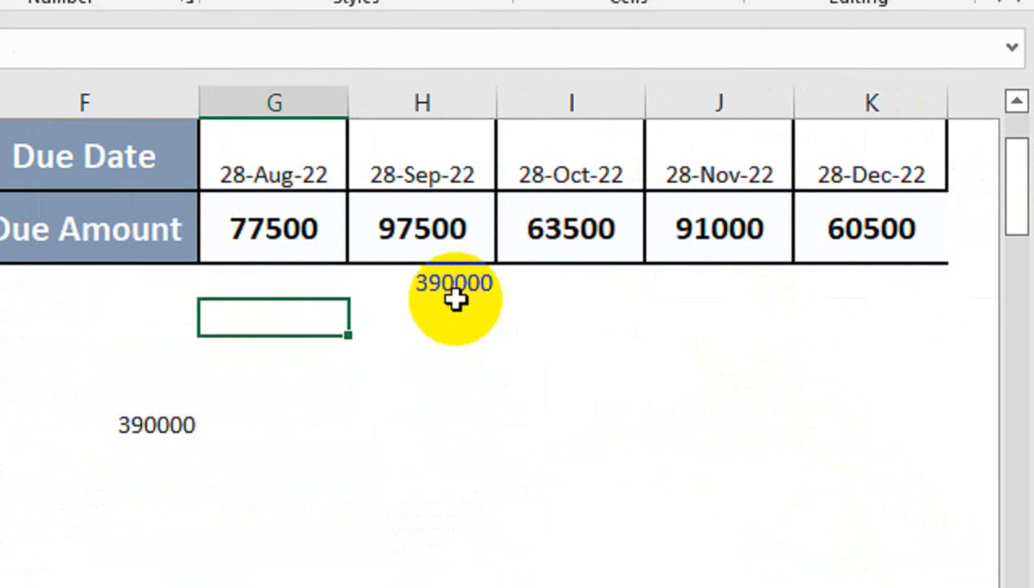
- Clear the check totals from cells H10 and F14
key("Up")
key("Right")
key("Left")
key("Left")
key("Right")
key("Right")
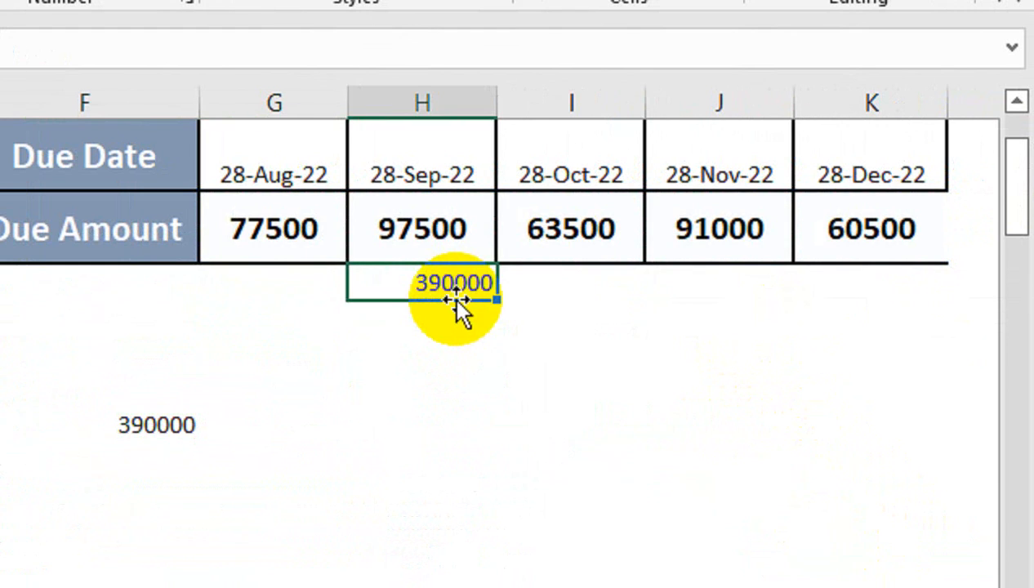
key("Delete")
key("Left")
key("Down")
key("Down")
key("Down")
key("Down")
key("Left")
key("Delete")
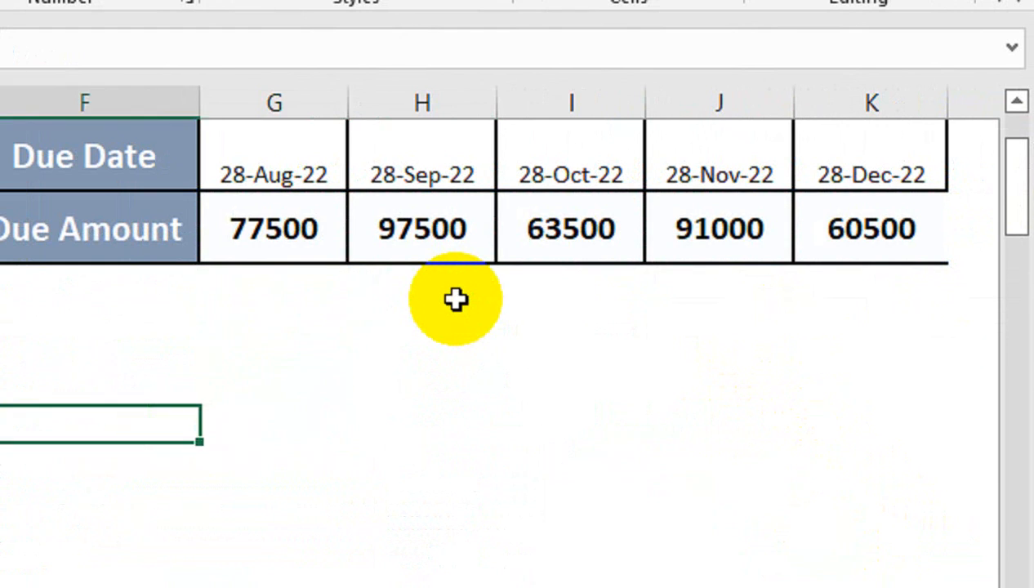
scroll(723, 270, "up", 2)
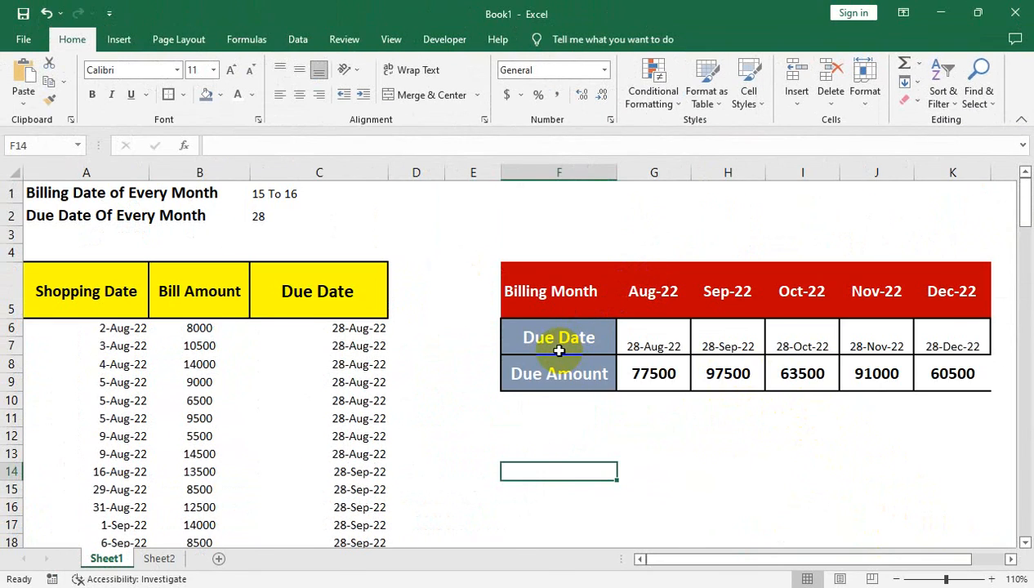